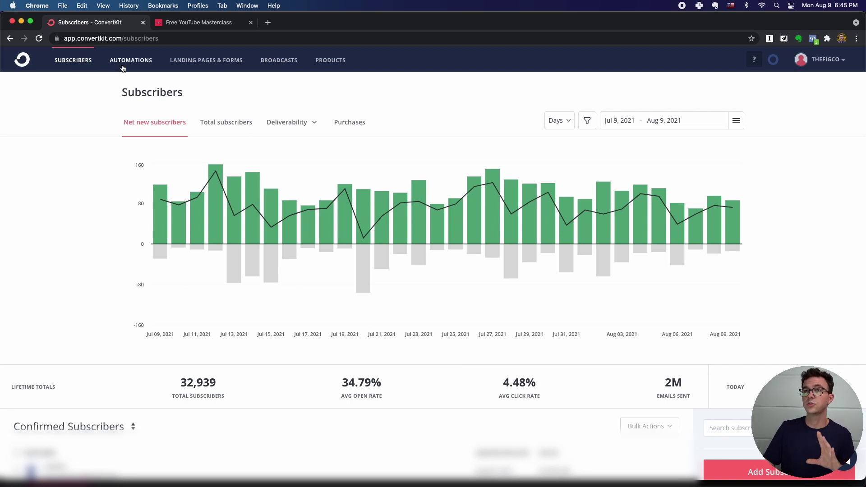
Step: Create a new sequence under Automations › Sequences named 'Best Email Sequence Ever'
click(137, 61)
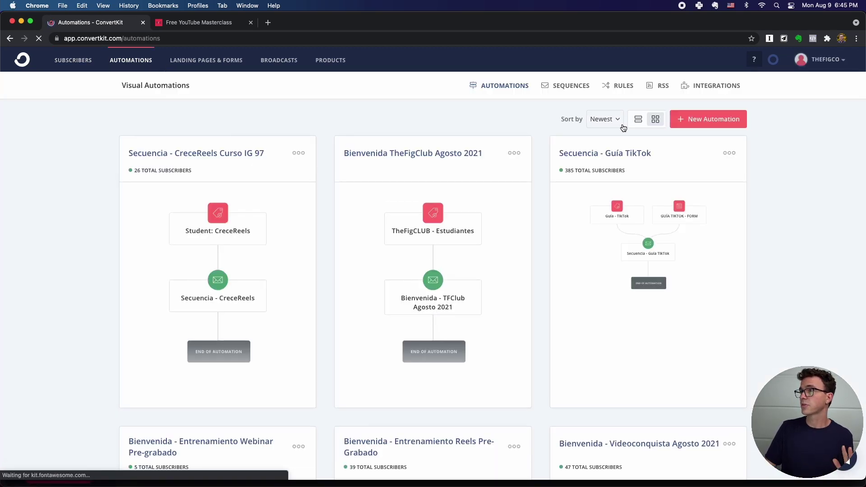
click(562, 88)
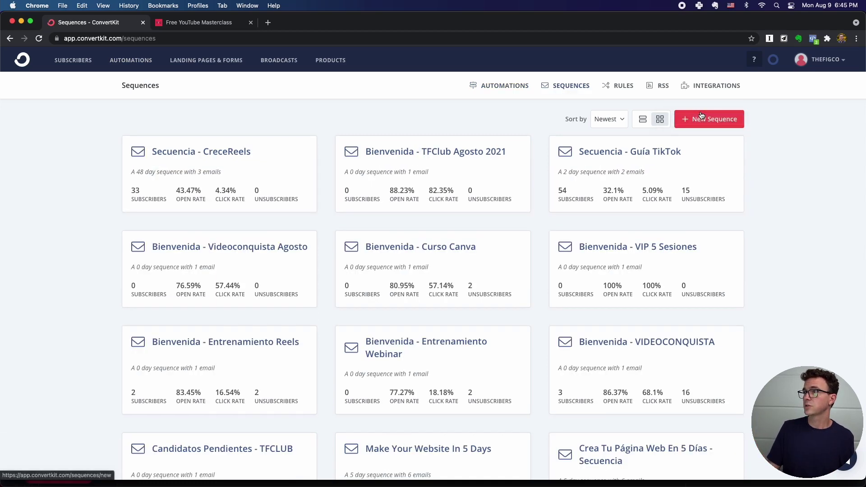
click(701, 117)
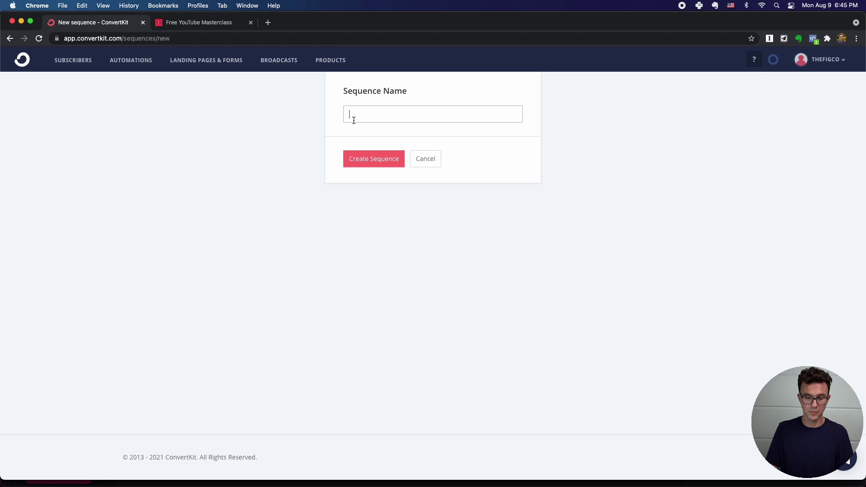
text(Best Ema)
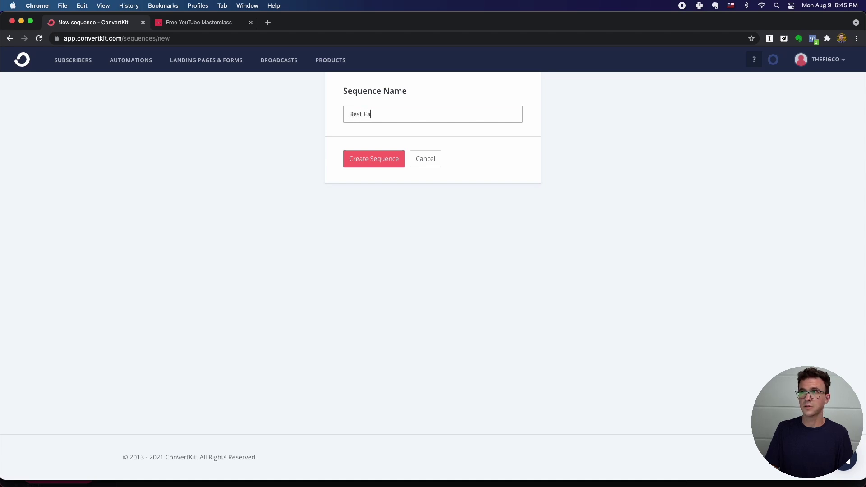
text(il Se)
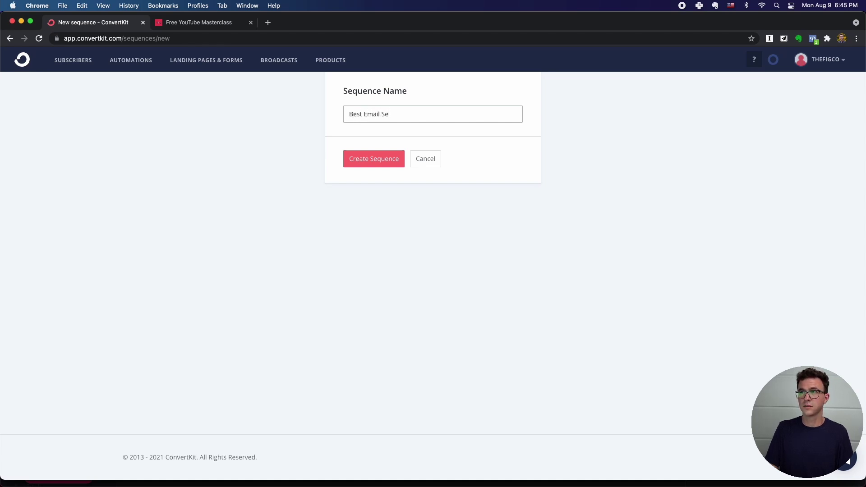
text(quence Ever)
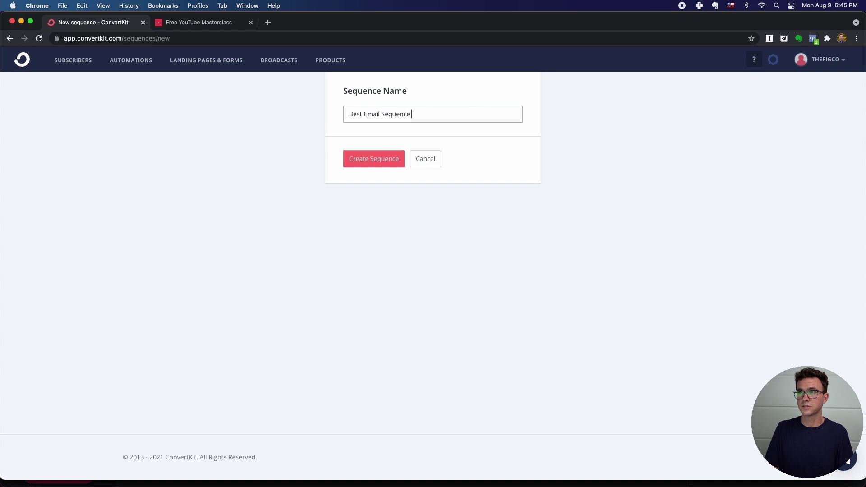
click(361, 162)
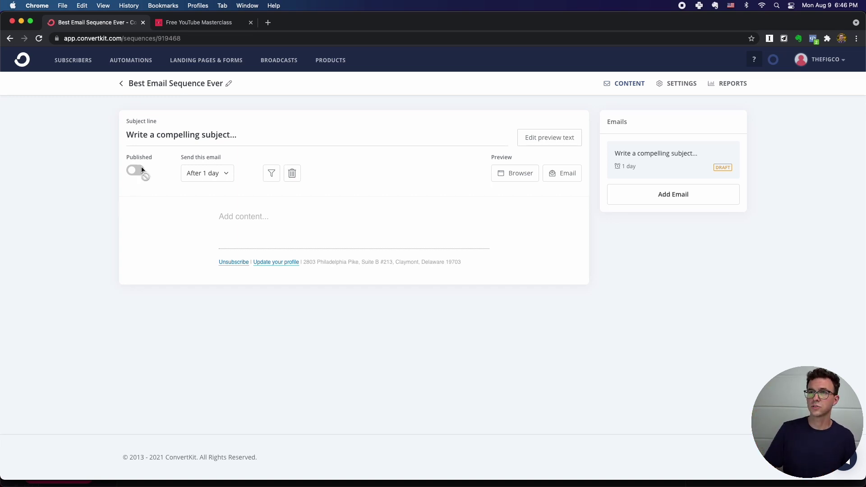
Step: Replace the first email's placeholder subject with 'What'd you think of the masterclass?'
drag(237, 135, 88, 138)
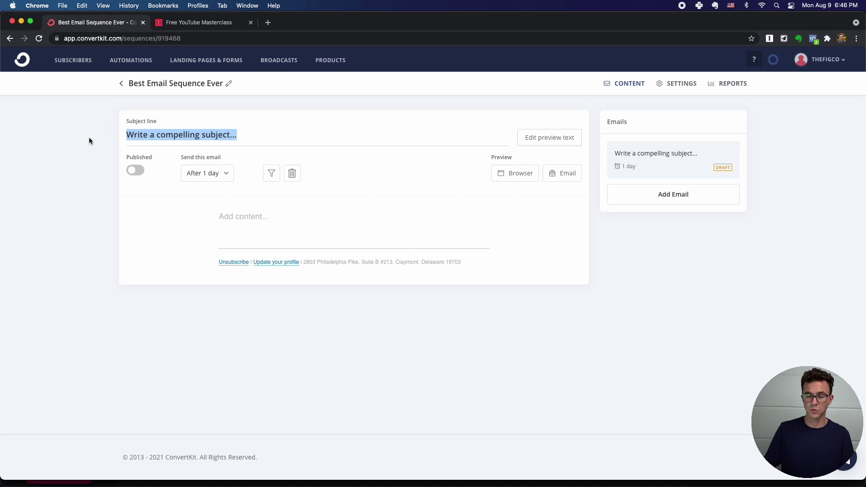
text(What')
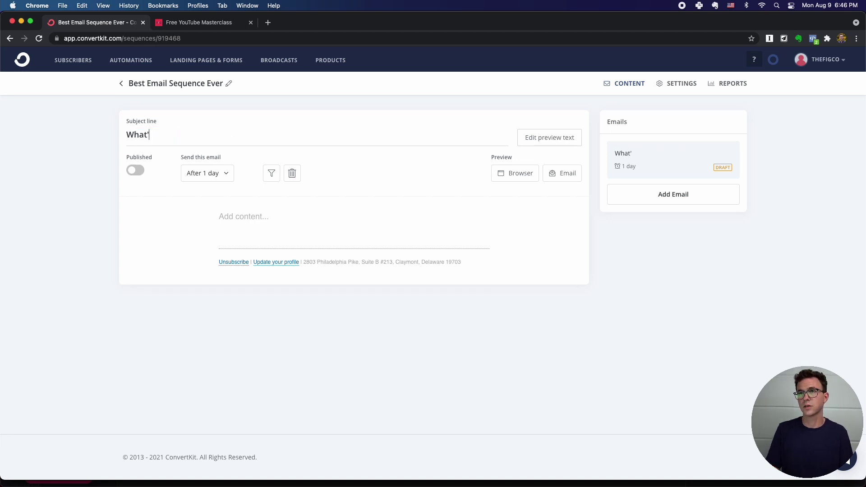
text(d you think of the Ma)
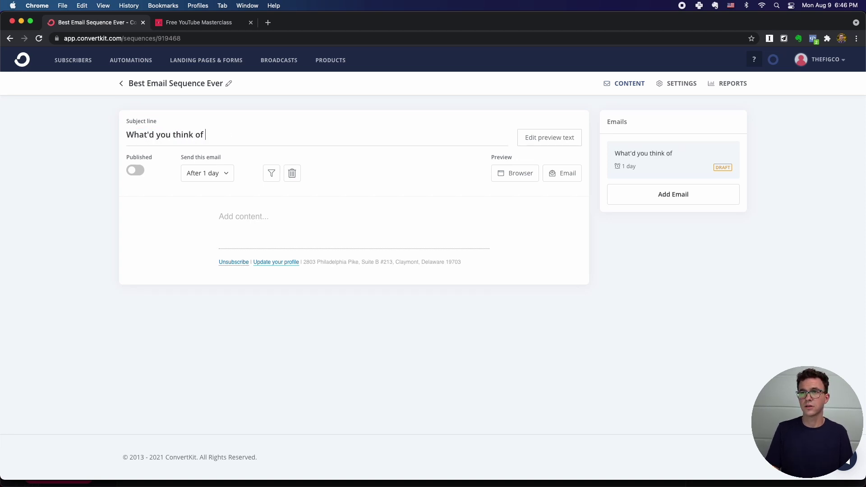
key(BackSpace)
key(BackSpace)
text(masterclass?)
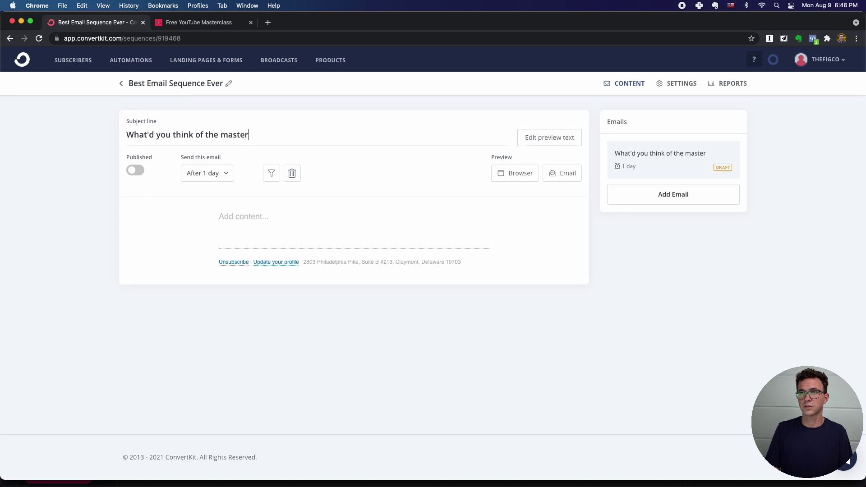
Step: Start the email body with 'Hello' and bring up the insert options
click(224, 218)
text(He)
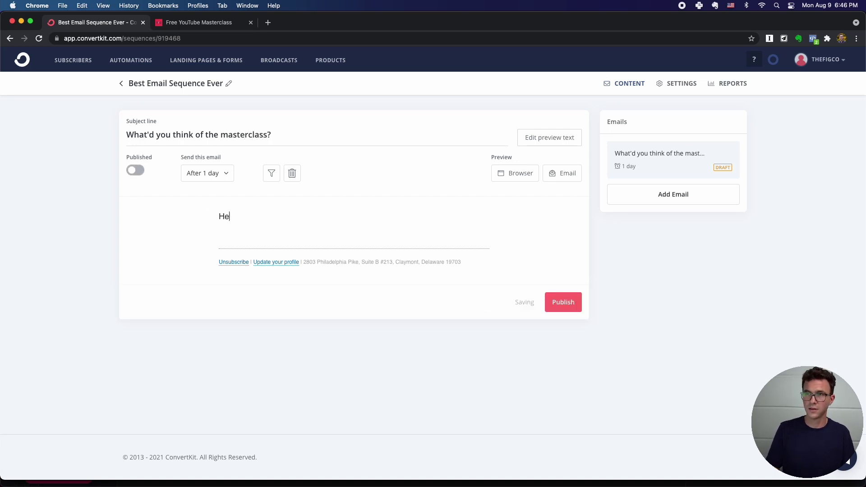
text(llo)
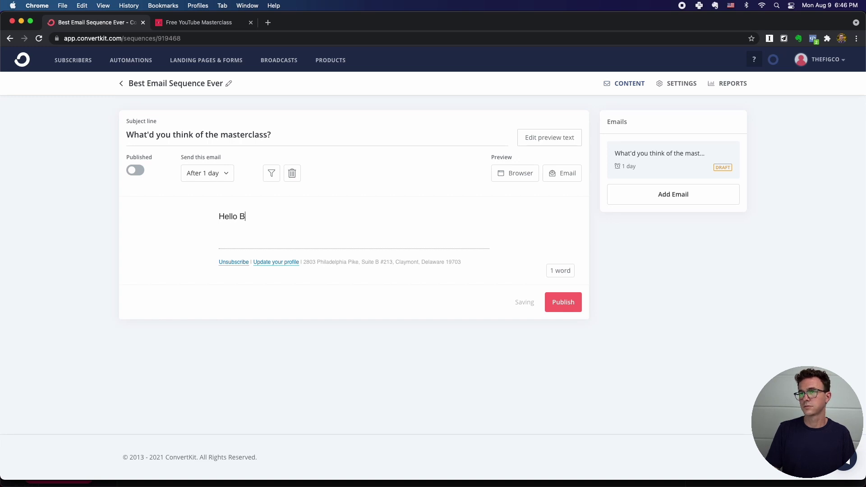
click(205, 216)
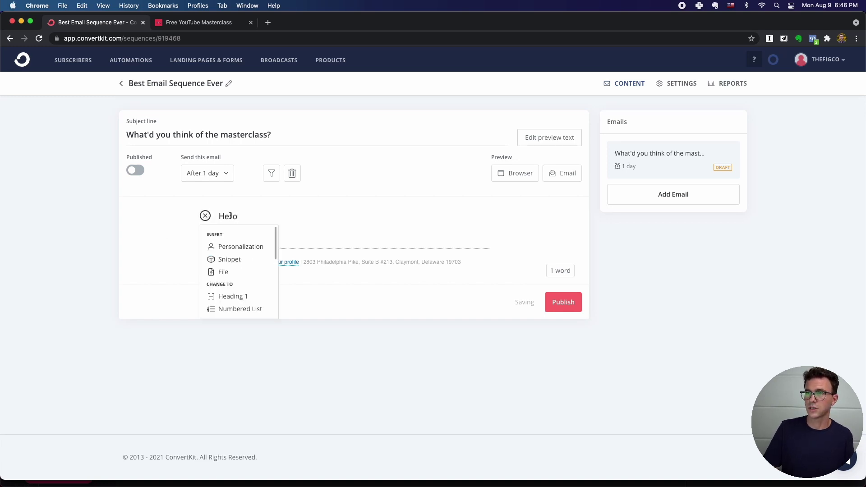
Step: Insert the subscriber's first name followed by a comma after Hello
click(237, 245)
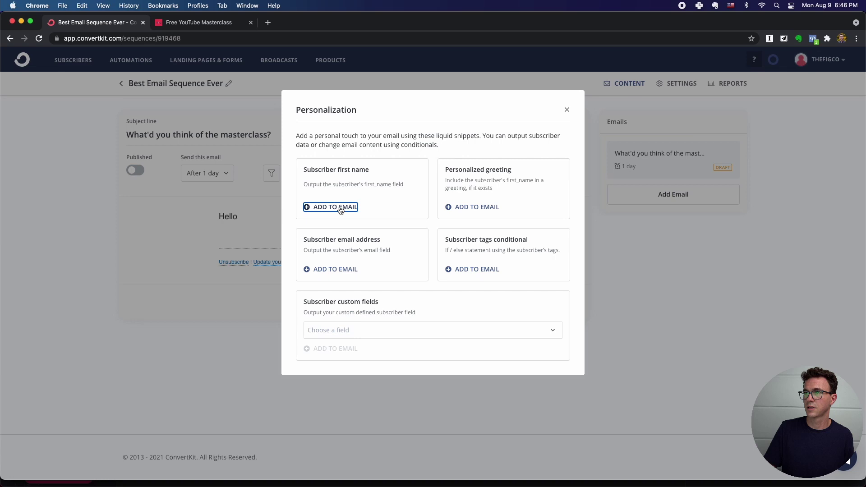
click(336, 207)
text(,)
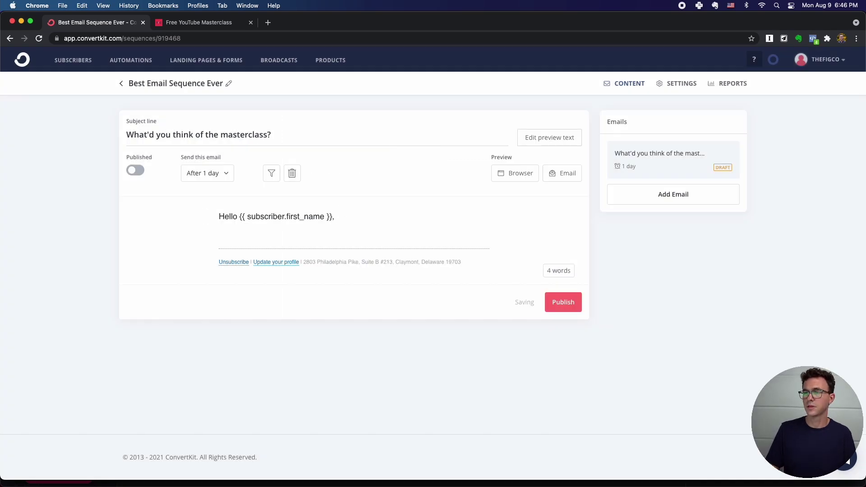
Step: Add 'What'd you think?' and 'Which tip will you put into practice first?', then publish the email
key(Return)
key(Return)
text(What'd you think?)
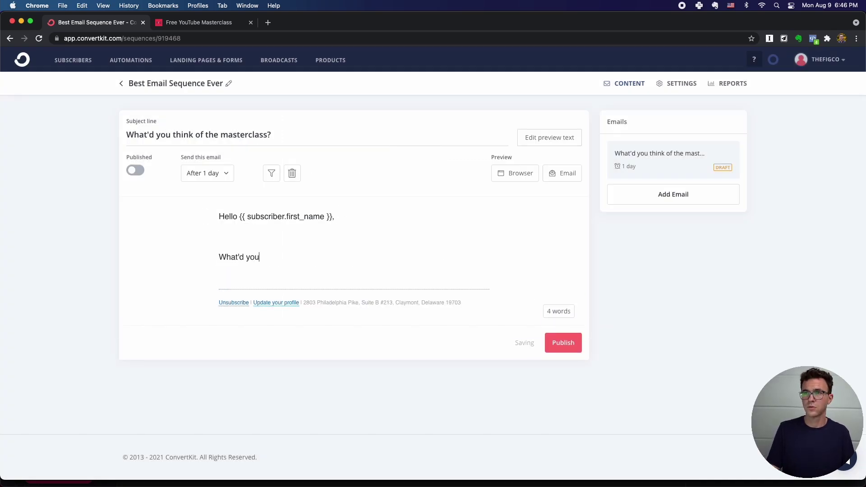
key(Return)
text(Which)
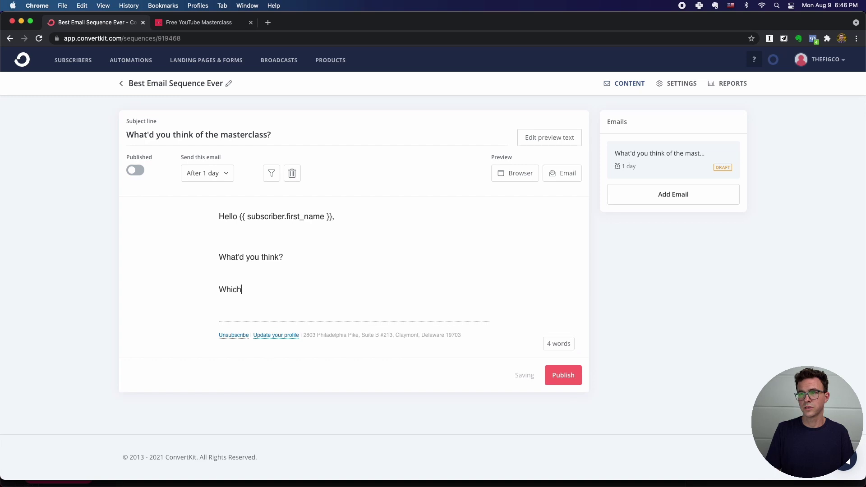
text( tip )
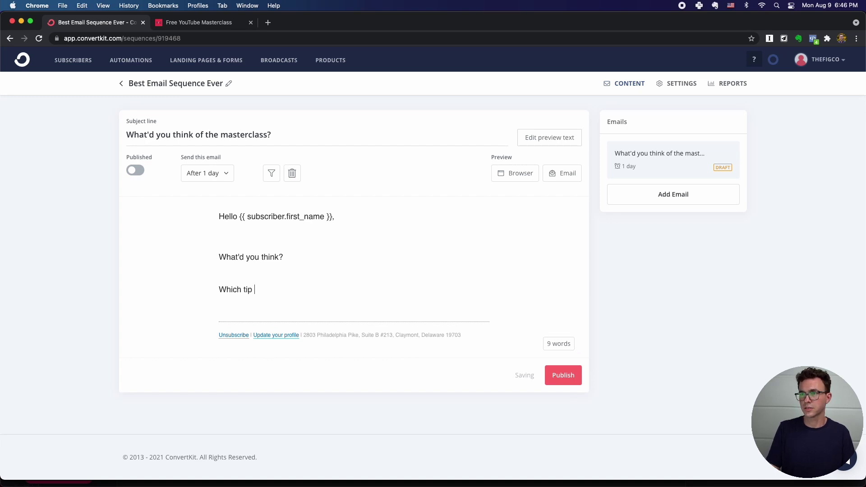
text(will you put into practice first?)
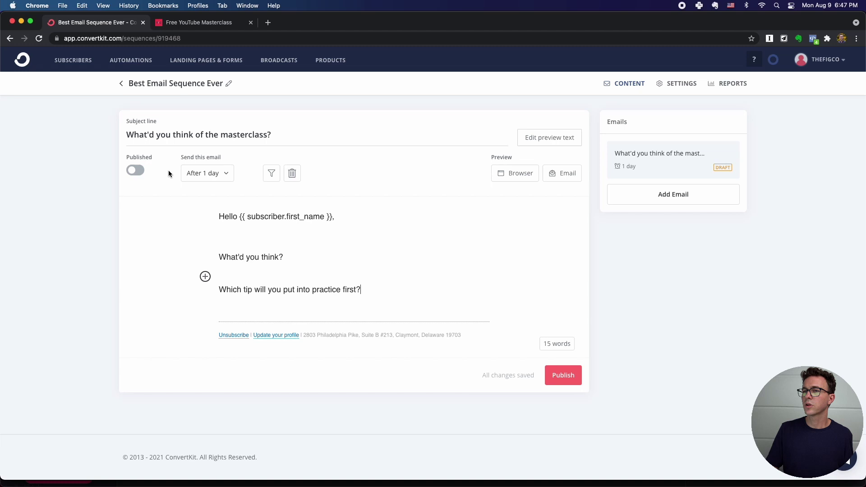
click(136, 171)
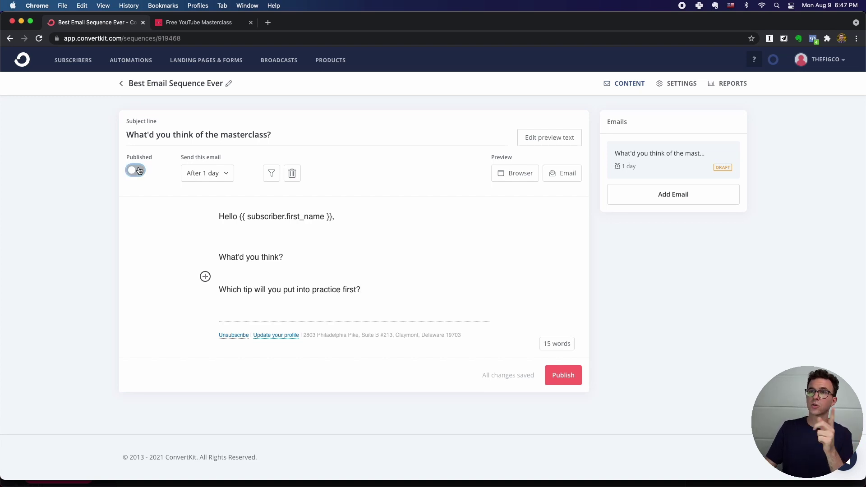
click(392, 293)
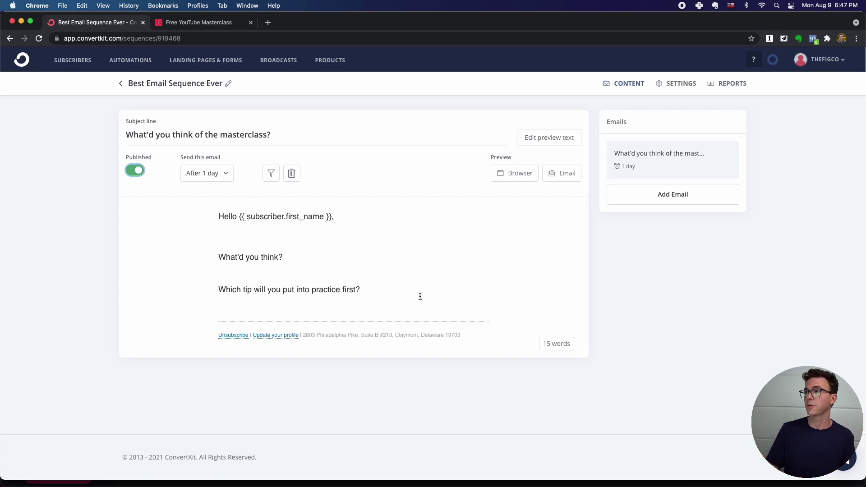
Step: Add a second email with the subject 'I have an offer for you'
click(675, 195)
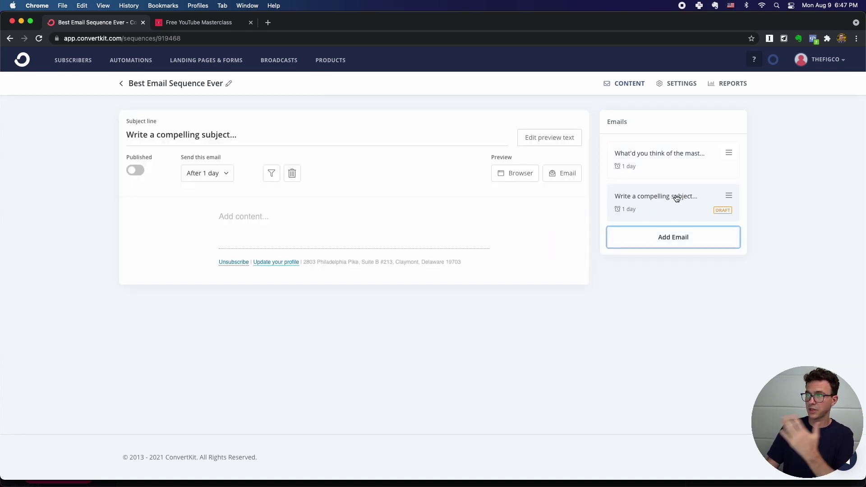
double_click(182, 135)
triple_click(182, 137)
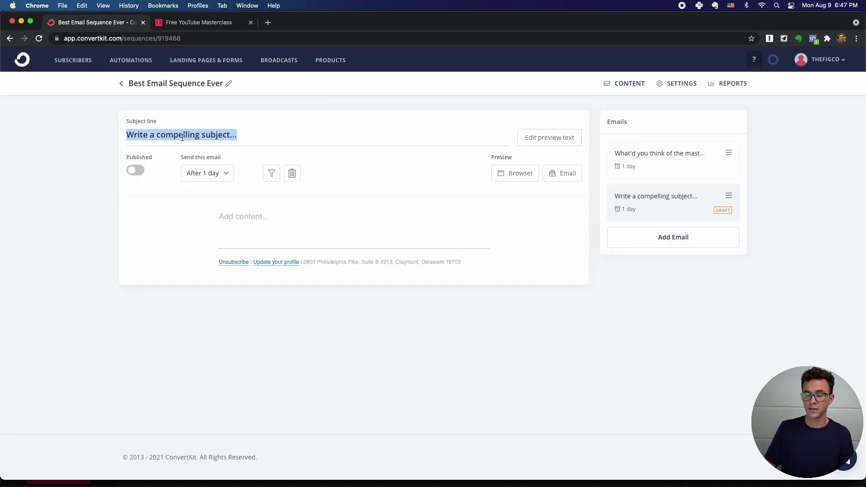
text(I have an o)
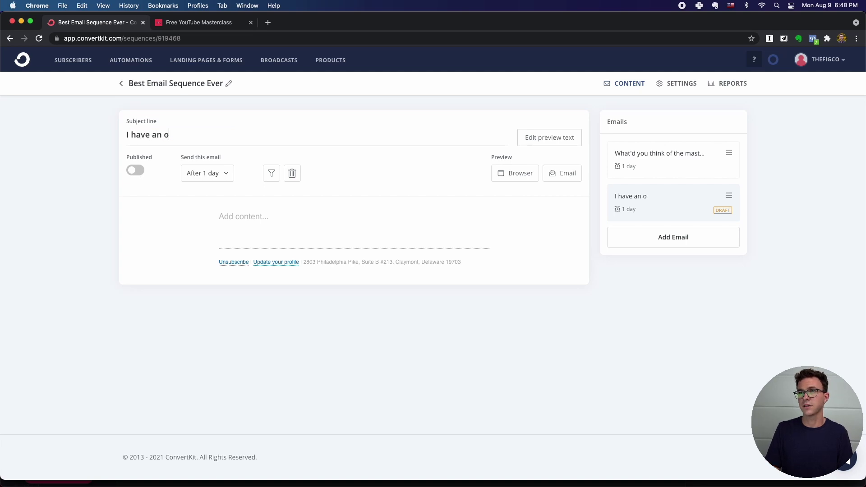
text(ffer for you)
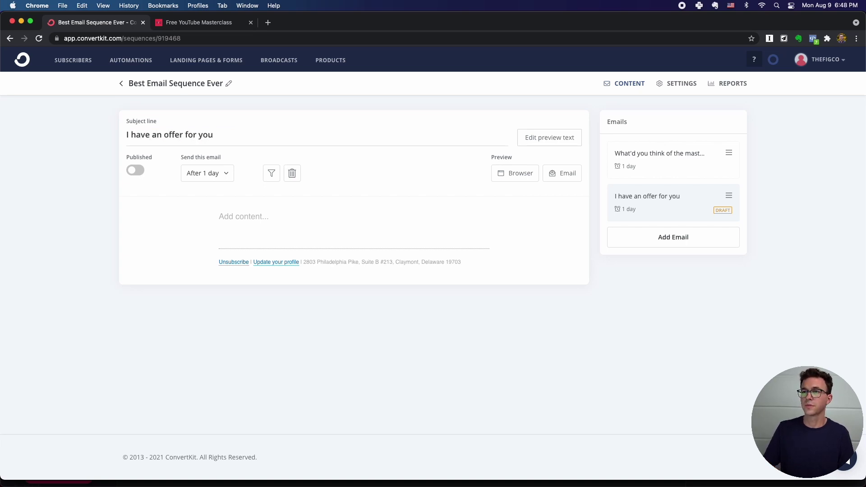
Step: Write the body 'Want to buy our course for $200?' and start adding an exclusion filter
click(248, 217)
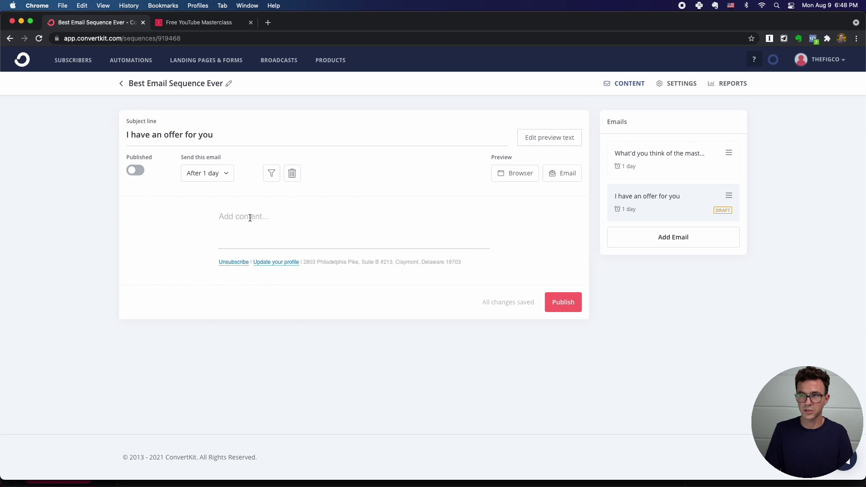
text(Whant)
key(BackSpace)
key(BackSpace)
key(BackSpace)
key(BackSpace)
key(BackSpace)
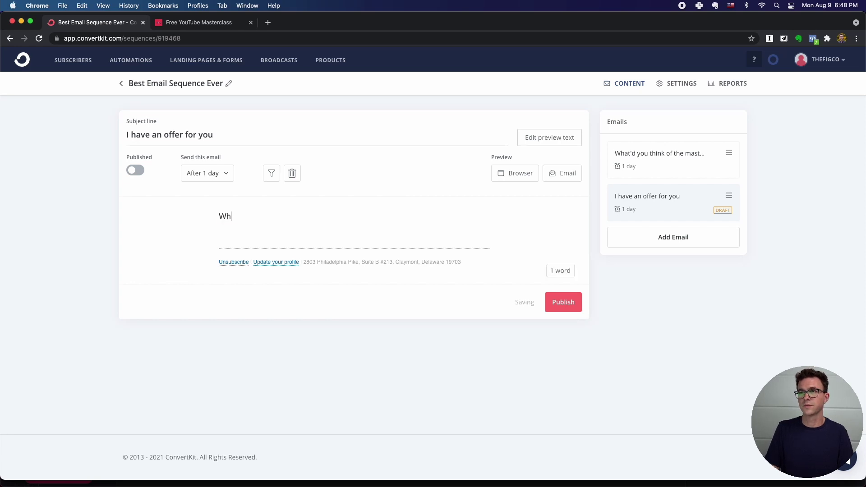
text(ant to buy our courc)
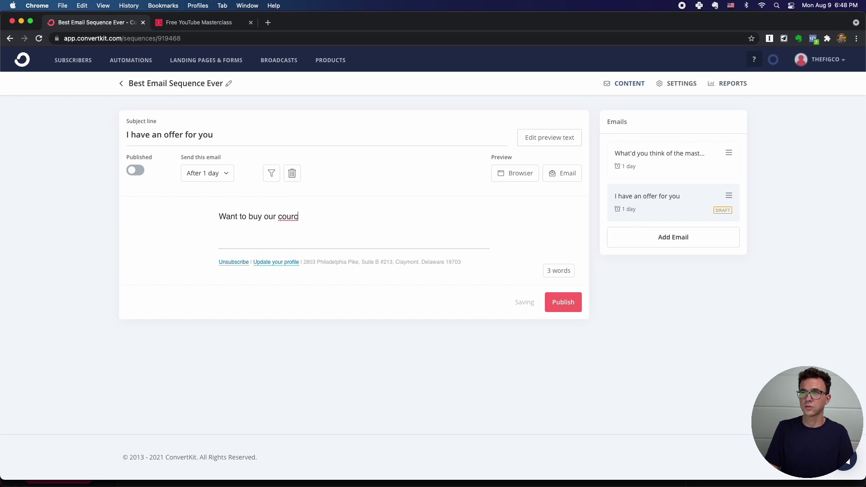
key(BackSpace)
text(se)
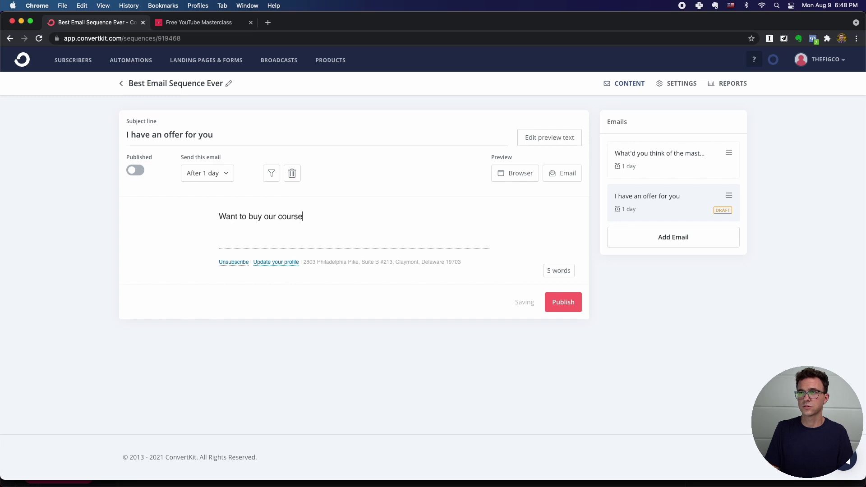
text( for $200?)
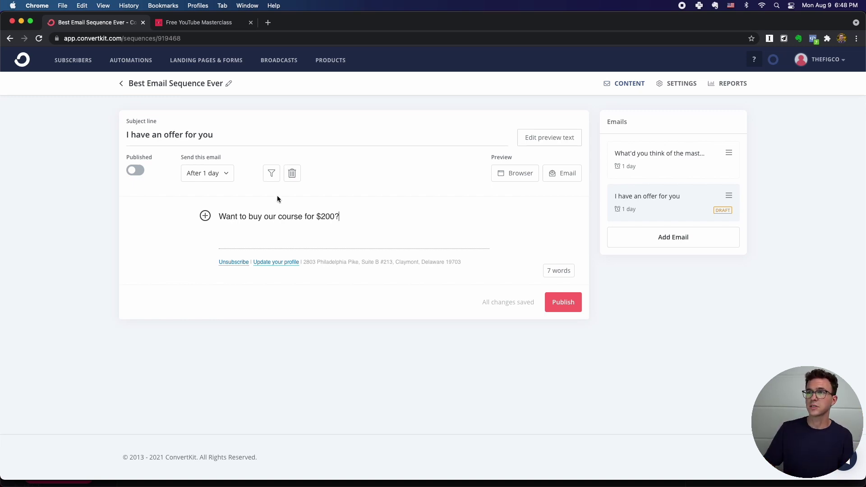
click(270, 173)
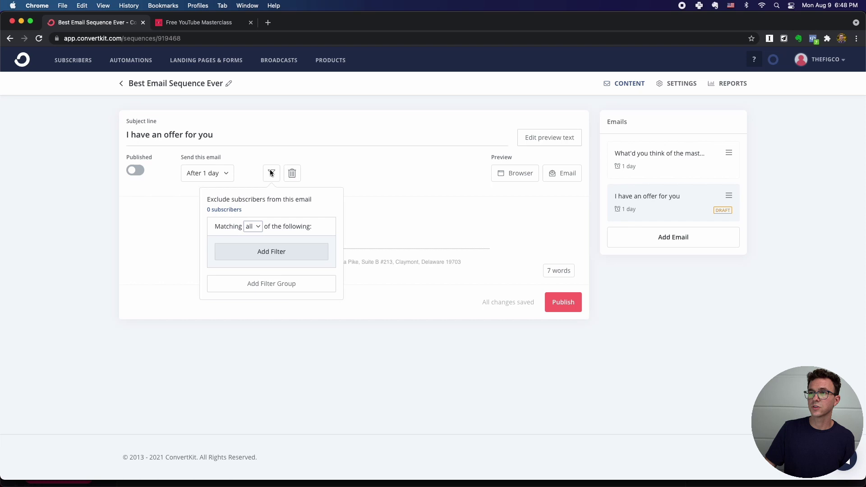
click(271, 254)
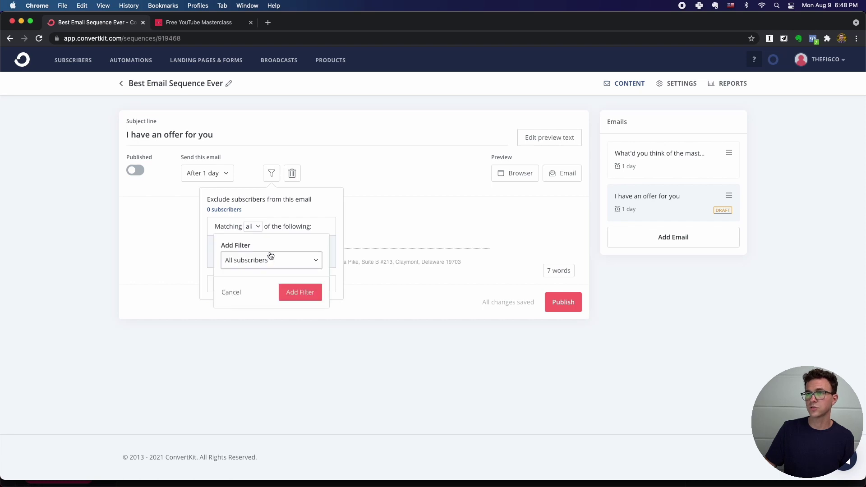
Step: Save a Subscribed to › tags filter excluding subscribers tagged 'Student: YouTube Course' from the offer email
click(268, 262)
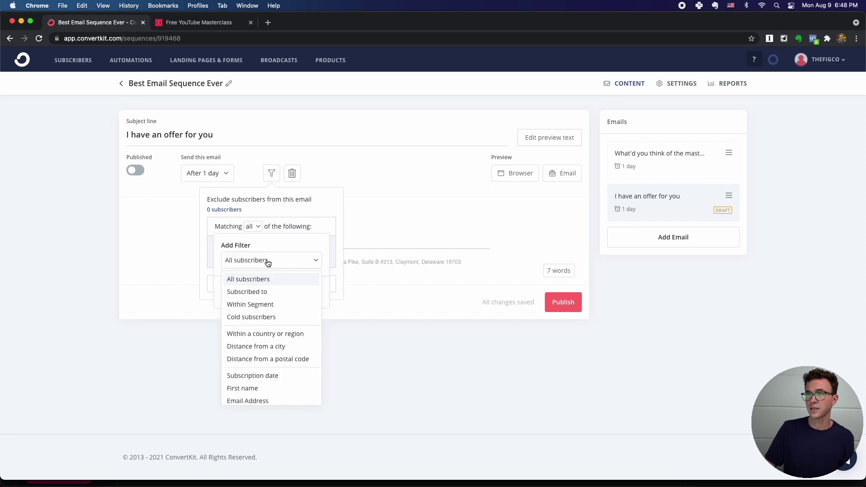
click(259, 293)
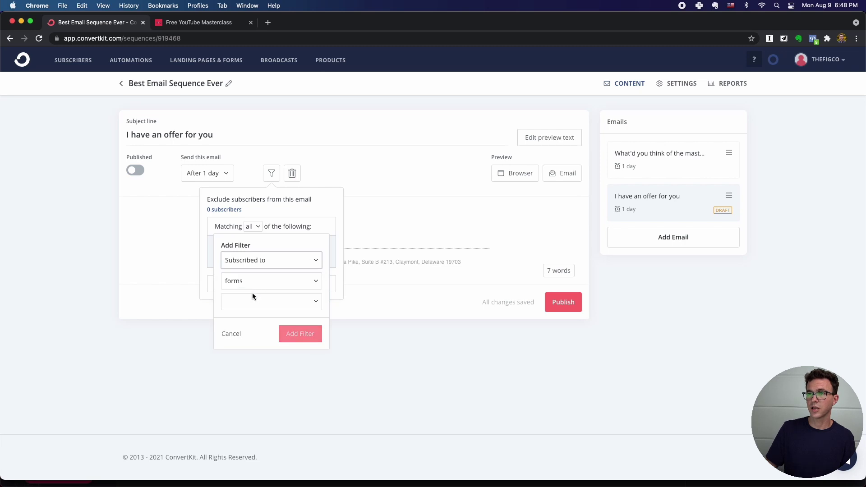
click(252, 281)
click(245, 326)
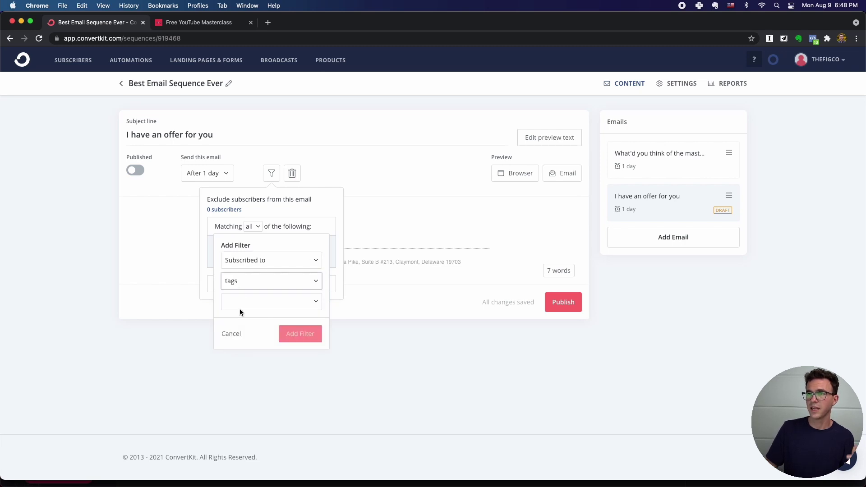
click(250, 299)
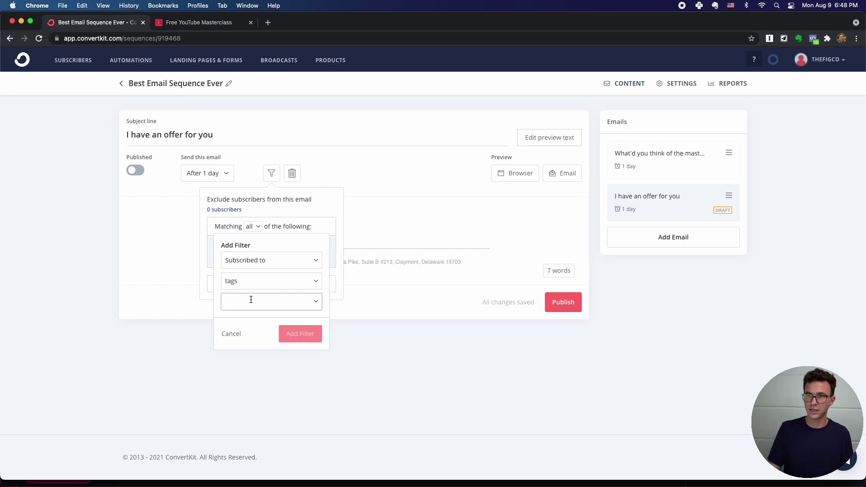
text(student)
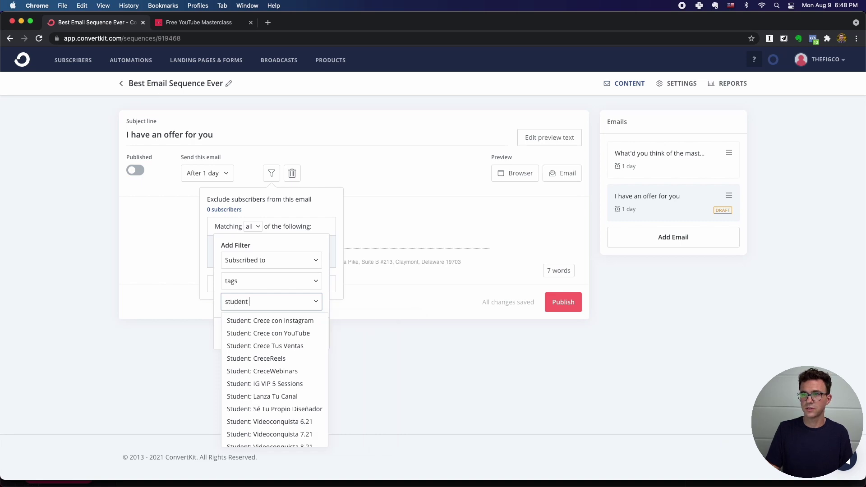
text( youtub)
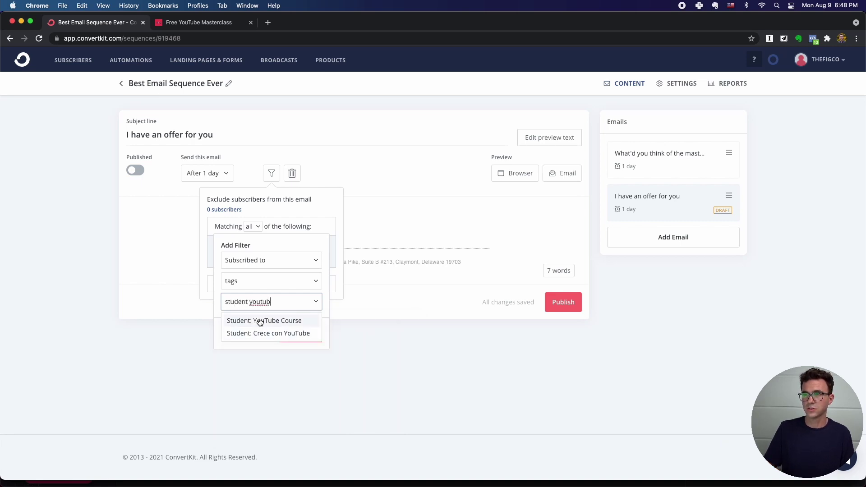
click(260, 321)
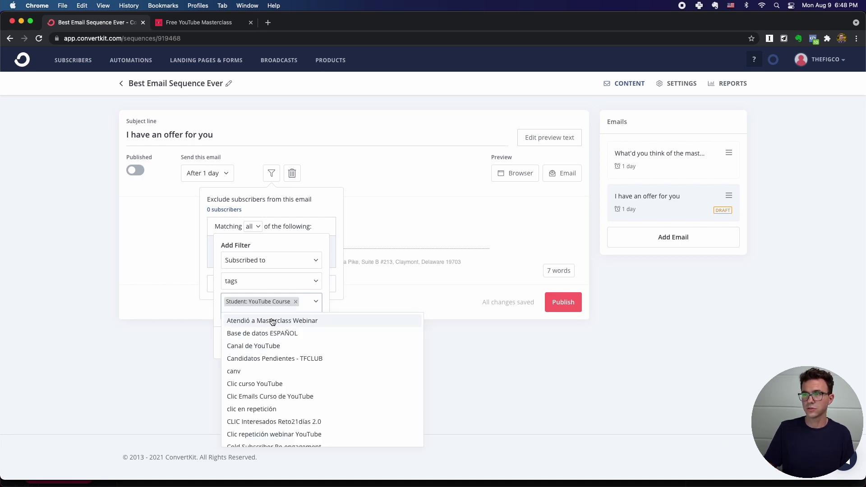
click(215, 281)
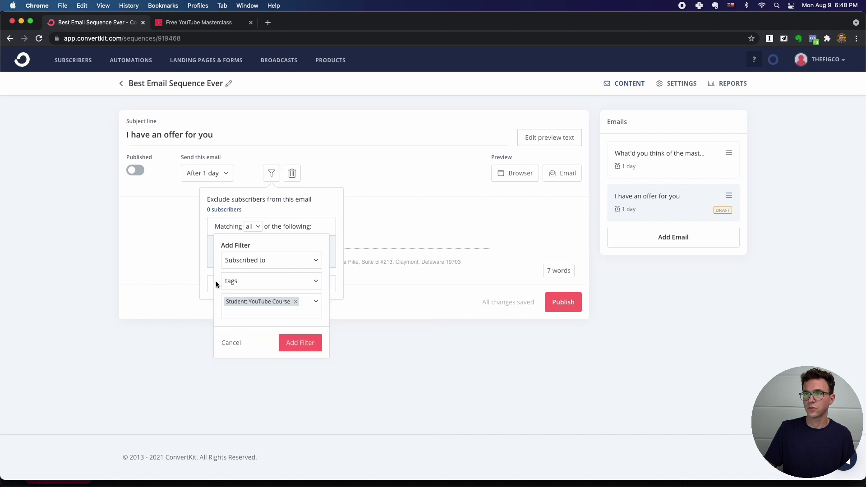
click(295, 340)
click(170, 278)
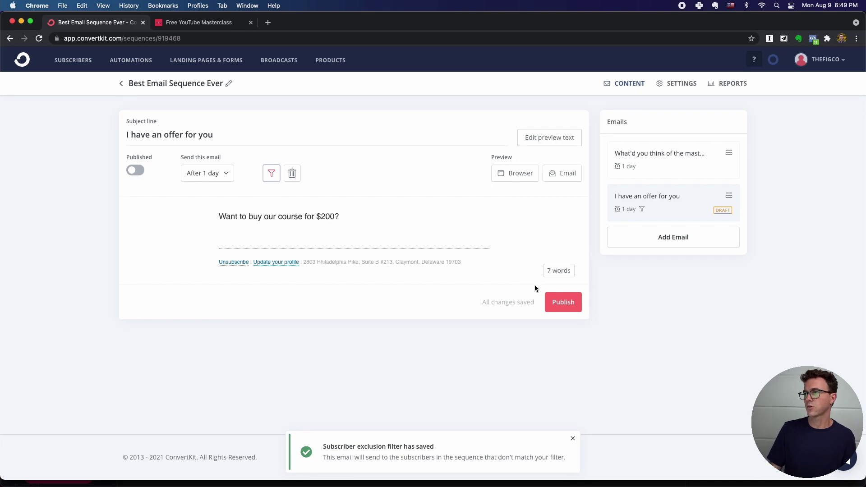
Step: Add and publish the email 'Here are the benefits of our YouTube course' listing Benefit A and Benefit B
click(660, 240)
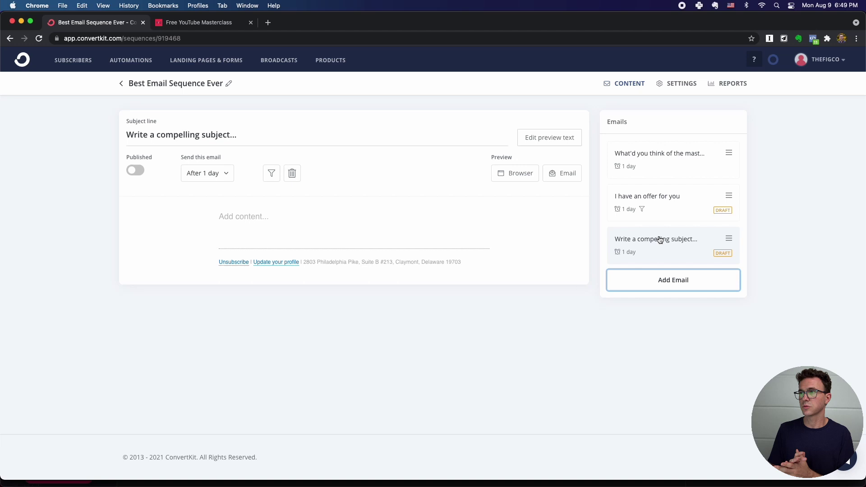
triple_click(167, 135)
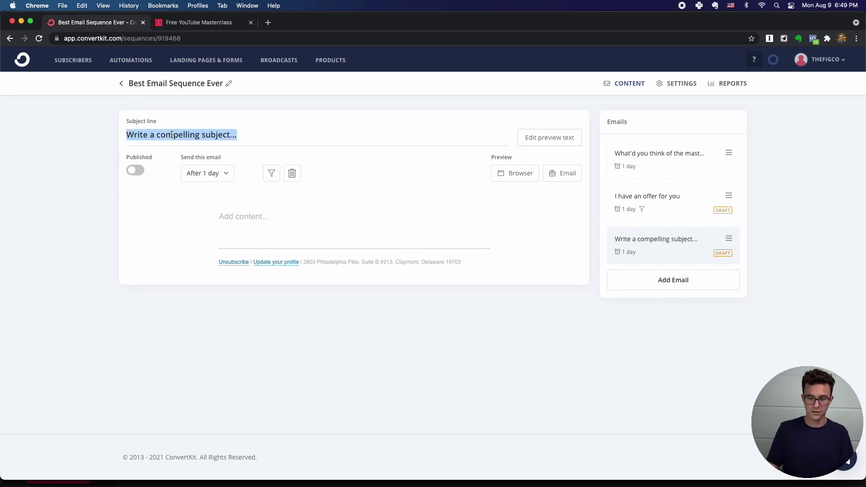
text(Here are the benefits of our YouTube course)
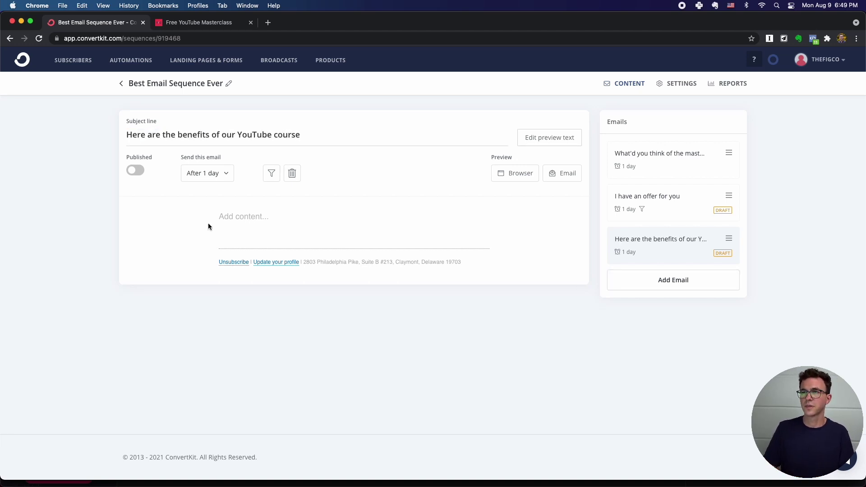
click(221, 218)
text(Benefit A)
key(Return)
key(Return)
text(Benefit B)
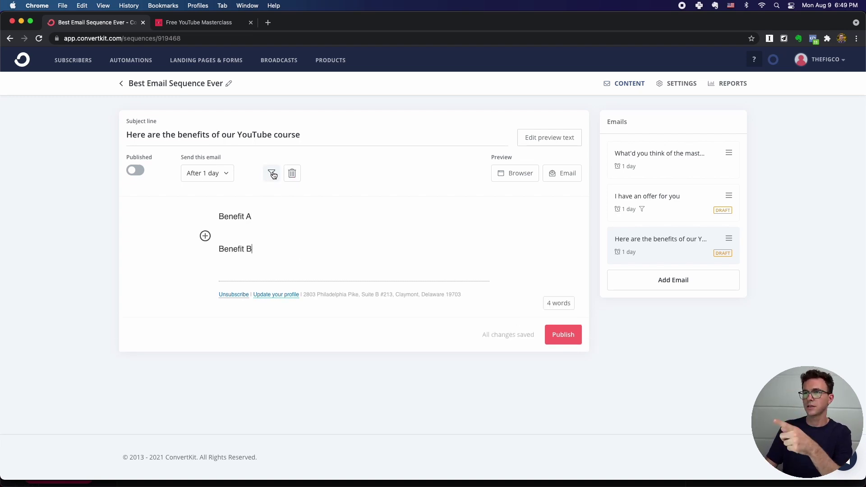
click(136, 170)
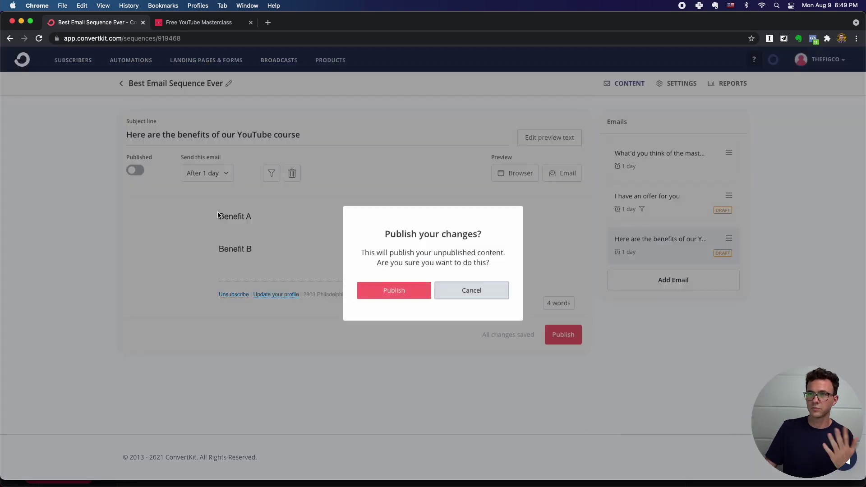
click(393, 290)
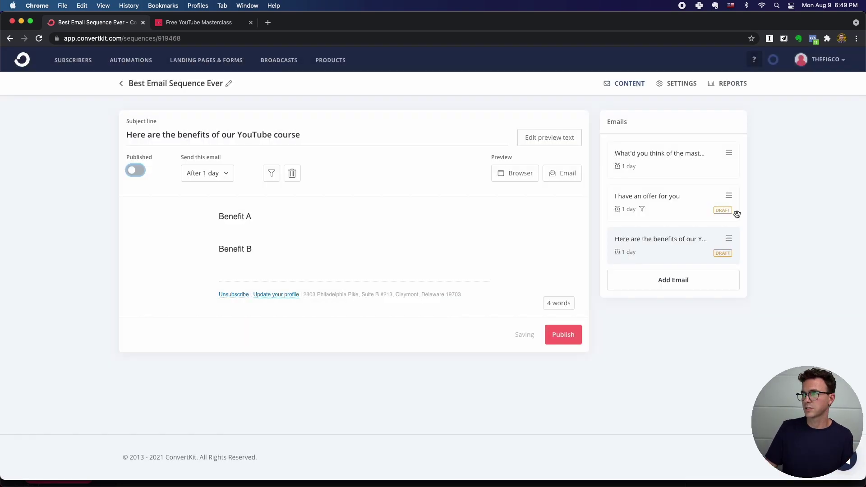
Step: Publish the 'I have an offer for you' email
click(663, 204)
click(136, 170)
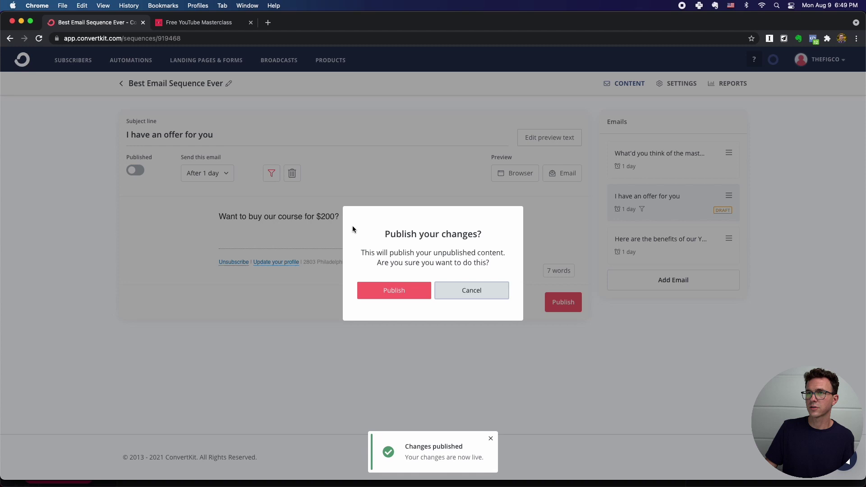
click(394, 290)
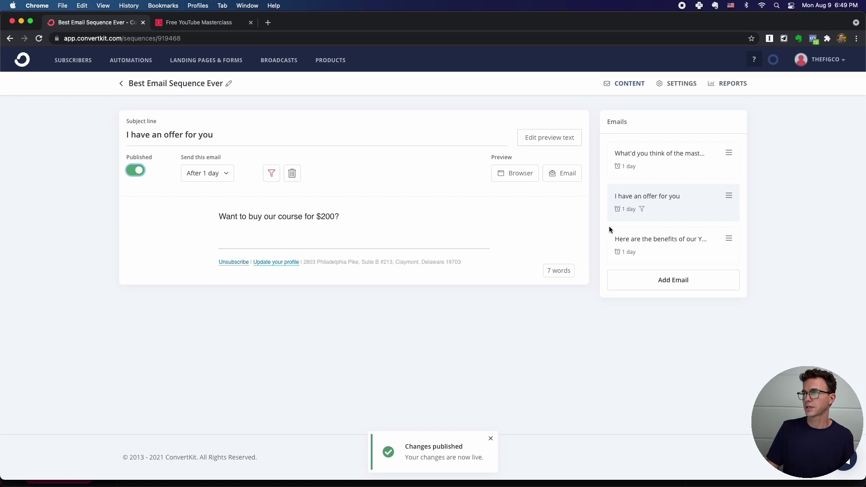
Step: Add a fourth email with the subject 'Here are frequent questions about our course'
click(671, 281)
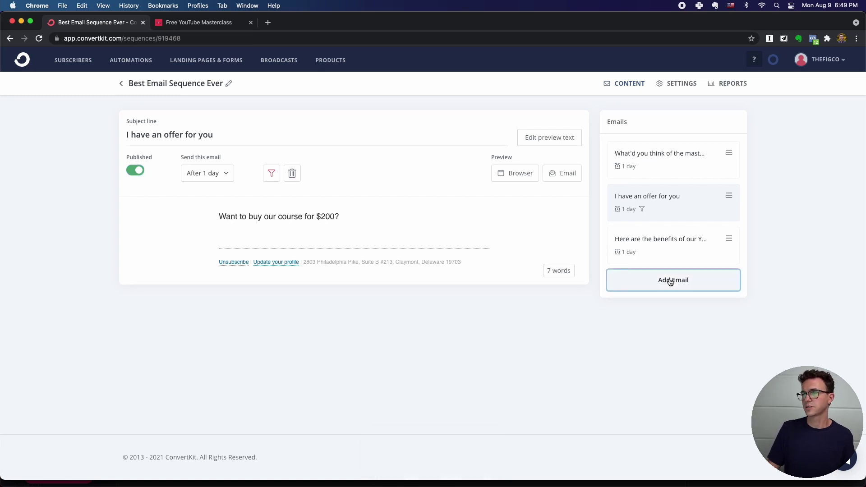
triple_click(182, 130)
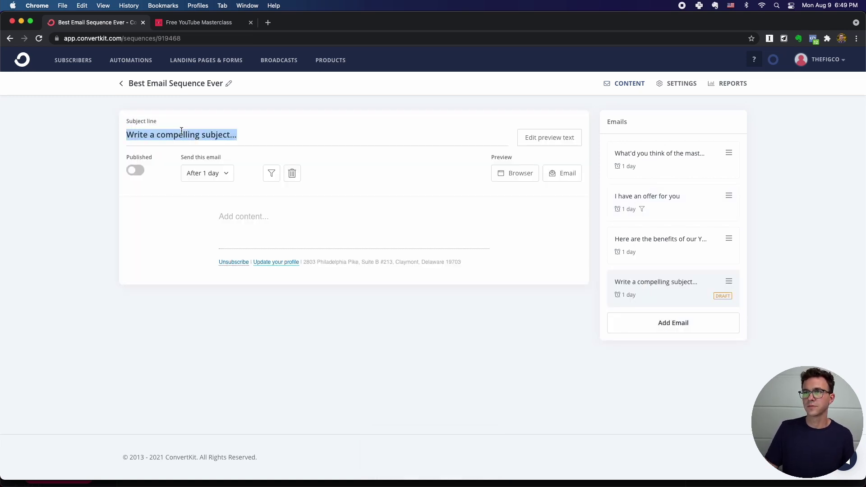
text(Here are frequent quest)
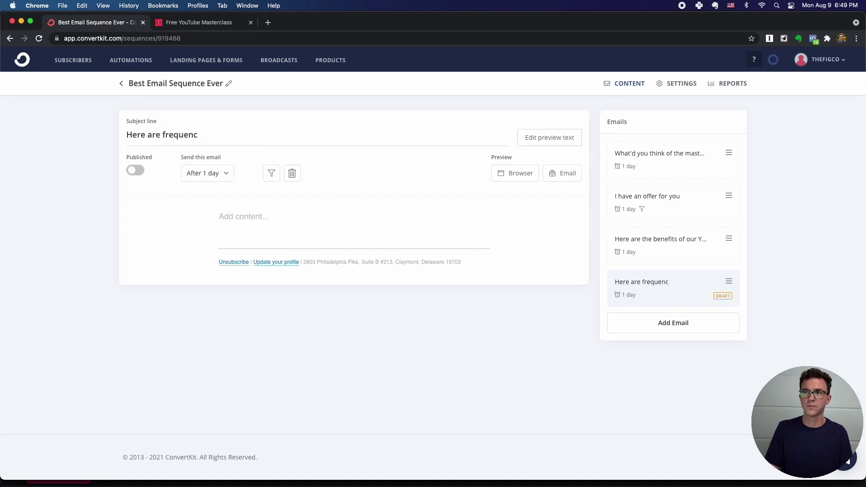
text(ions about our course)
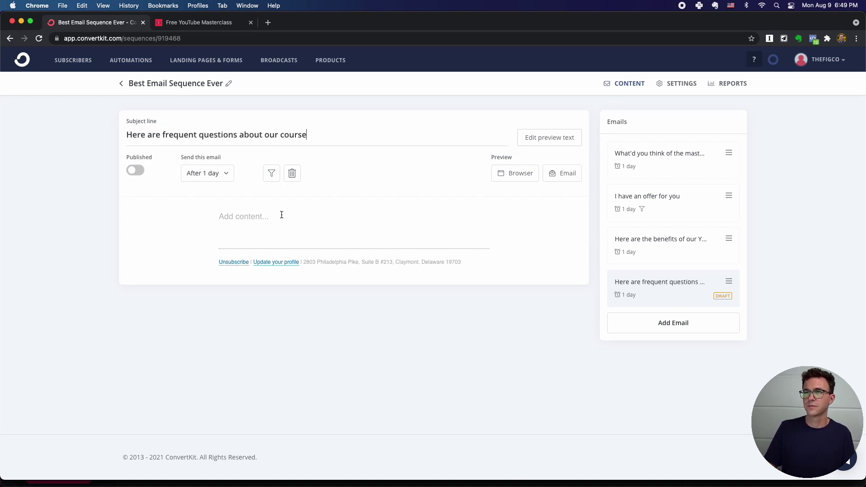
Step: Fill its body with Question 1 and Question 2, publish it, and add a fifth draft email
click(278, 218)
text(Question 1)
key(Return)
key(Return)
text(Question 2)
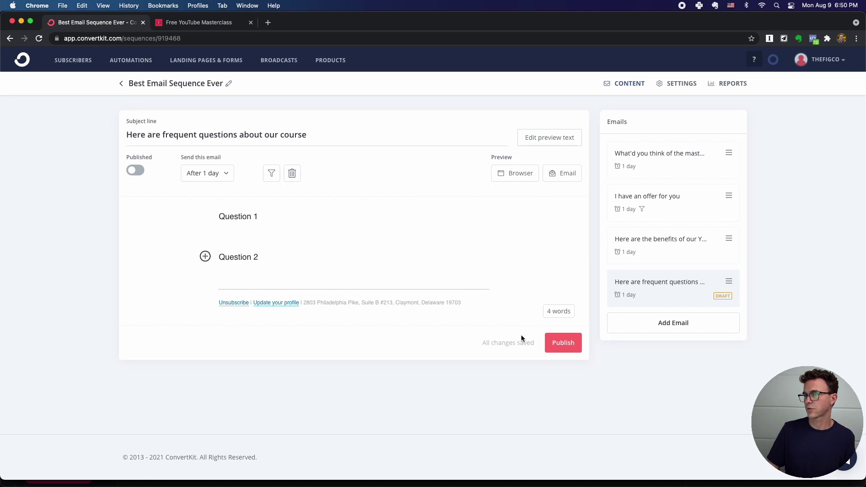
click(561, 351)
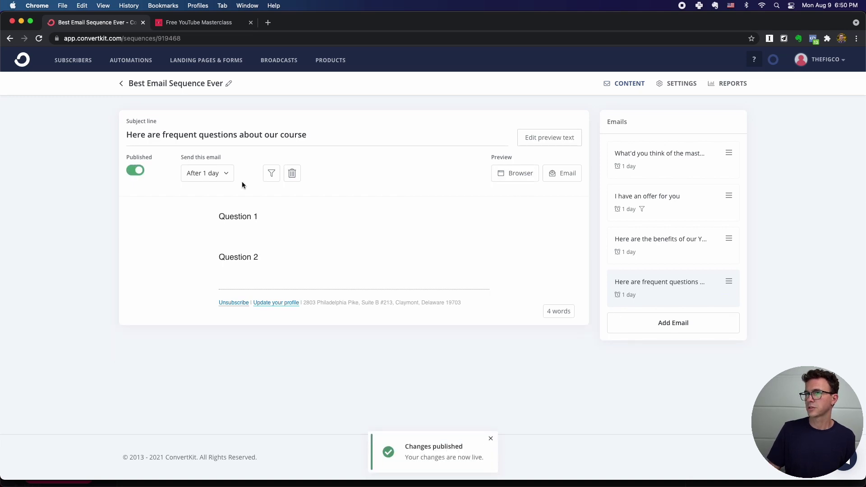
click(665, 323)
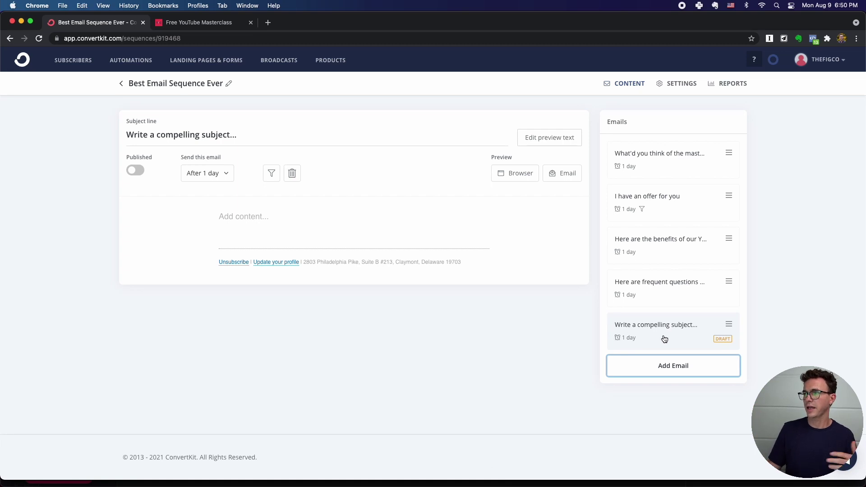
Step: Title the fifth draft 'Here's your last chance for this offer' and open its 'After 1 day' delay setting
triple_click(215, 134)
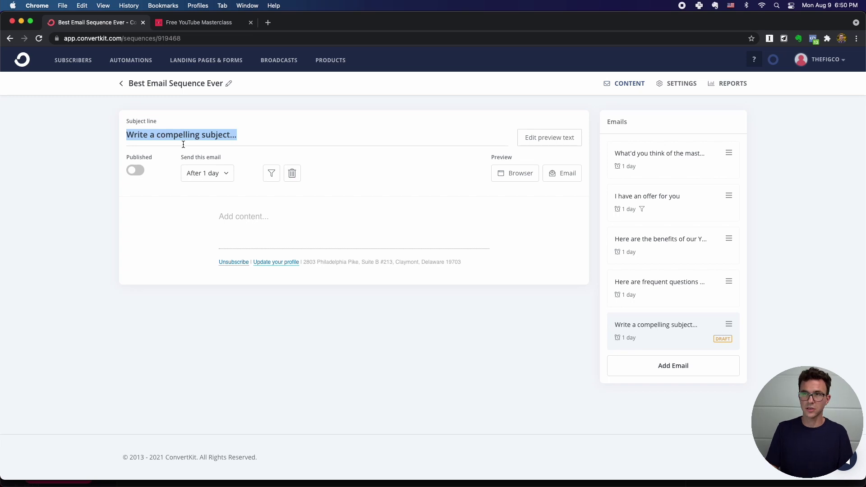
text(Here's yo)
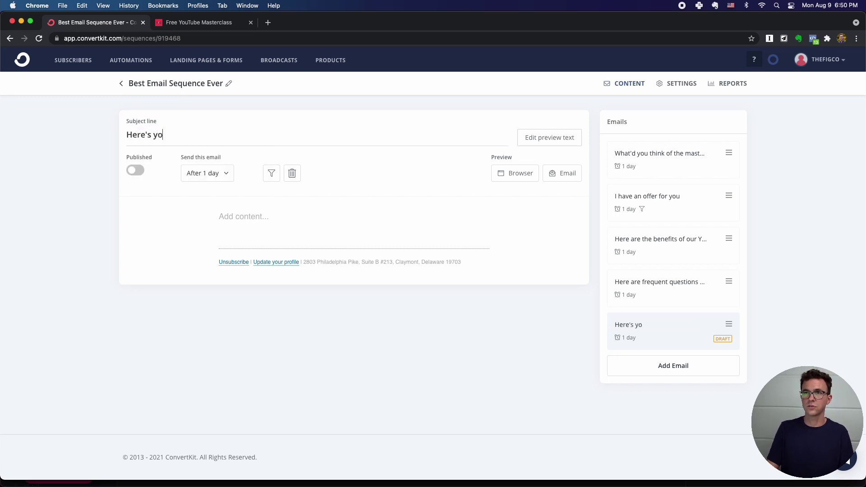
text(ur last chanc)
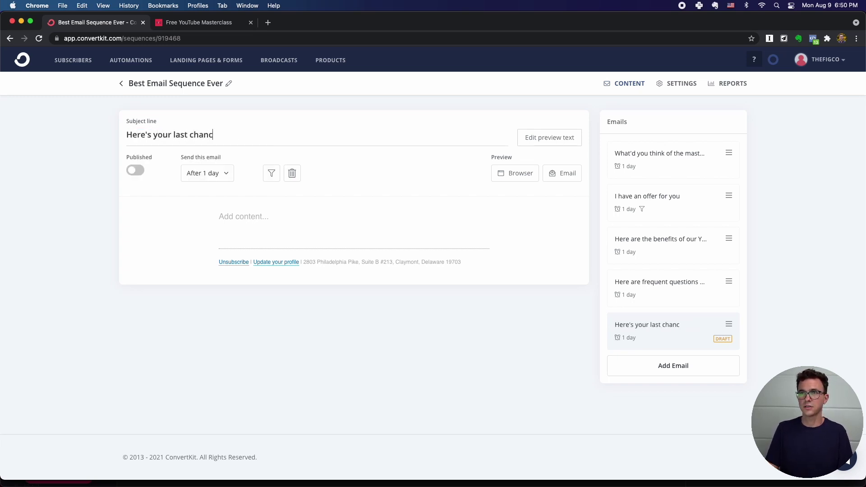
text(e for this offer)
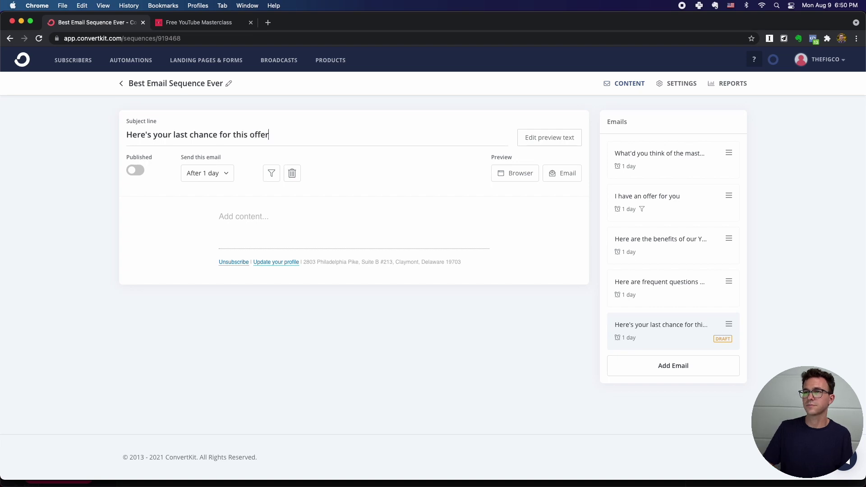
click(206, 175)
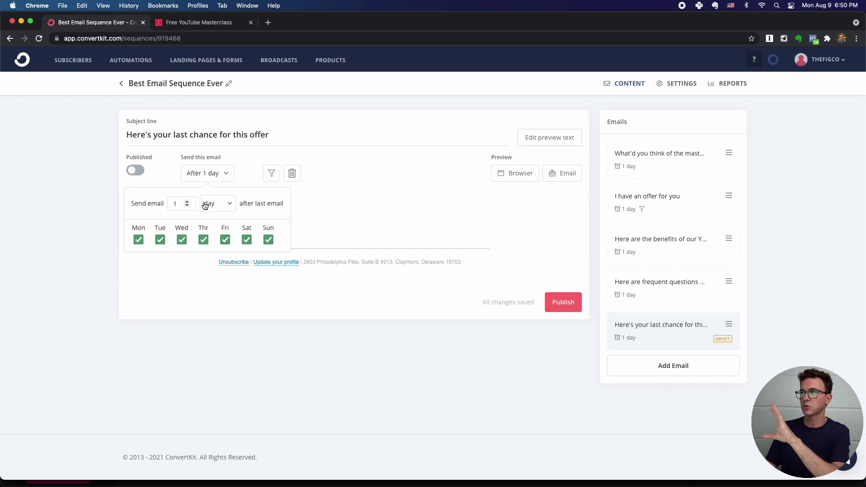
Step: Change the fifth email's send delay from 1 day to 8 hours after the previous email
click(200, 173)
click(201, 173)
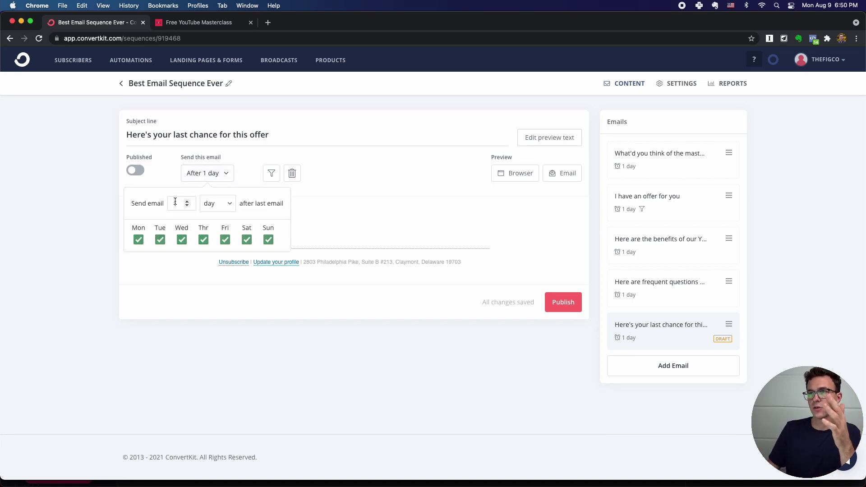
drag(179, 203, 162, 203)
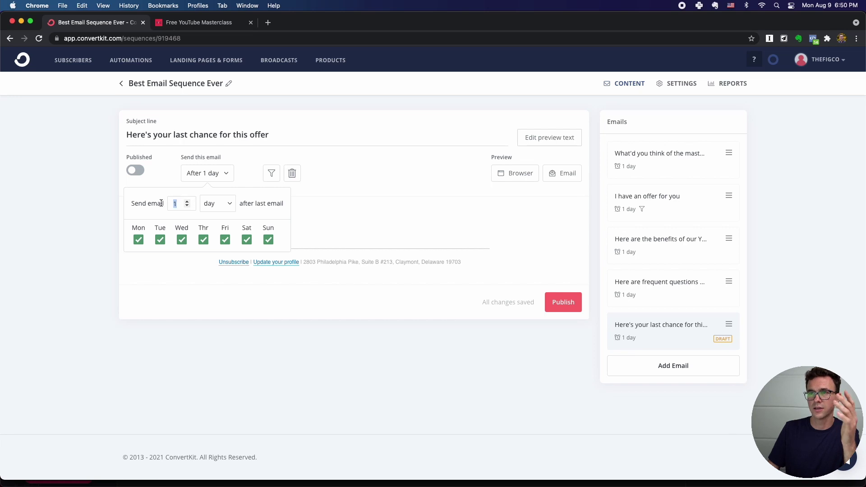
text(50)
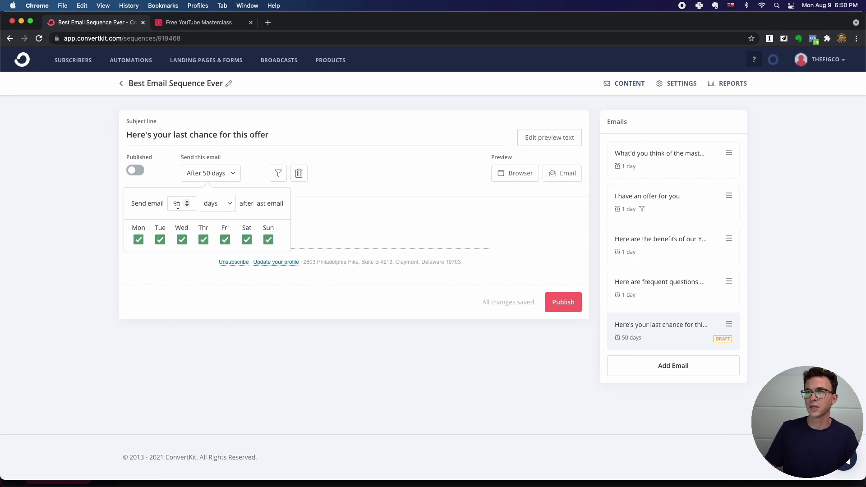
drag(185, 204, 174, 204)
text(8)
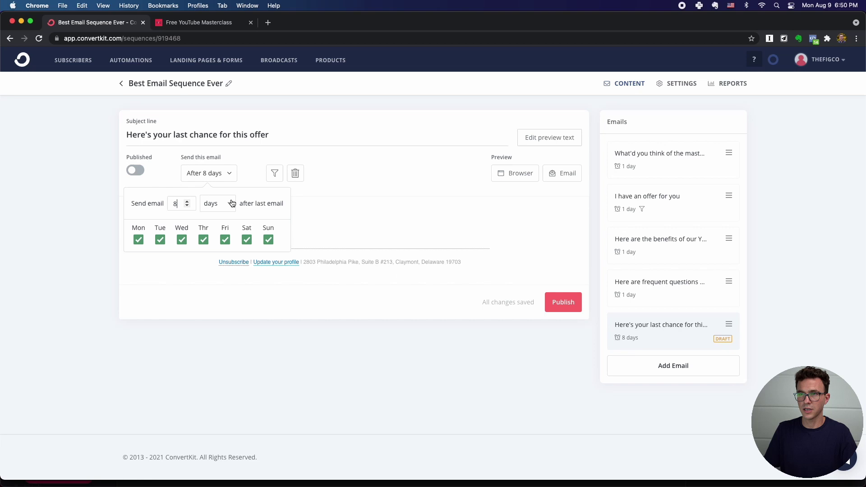
click(219, 206)
click(211, 231)
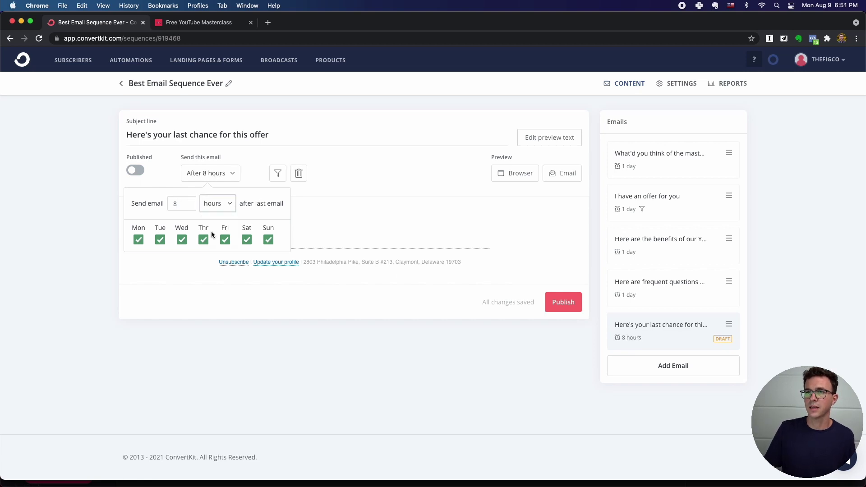
click(91, 221)
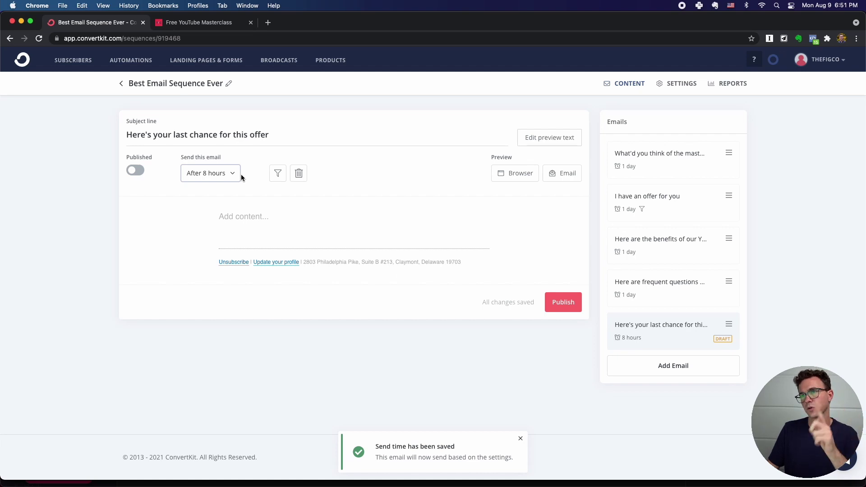
Step: Write 'Don't miss out, offer goes away at midnight' as the body, then publish the email
click(244, 217)
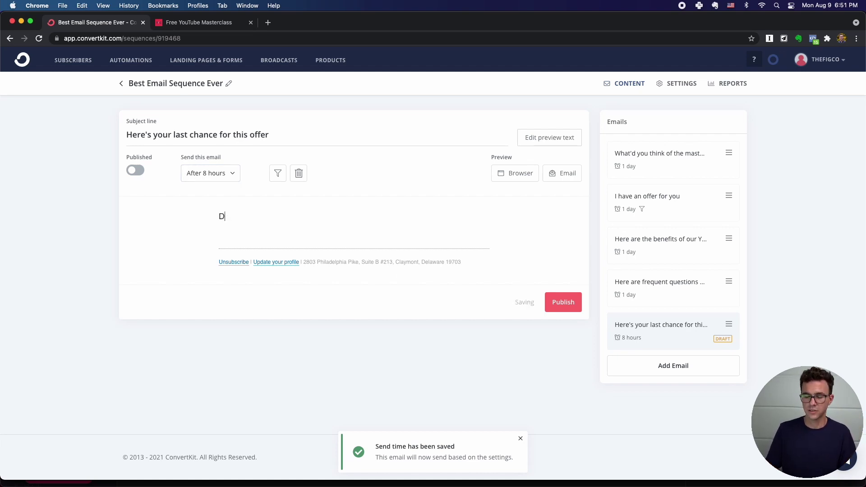
text(Don't miss out)
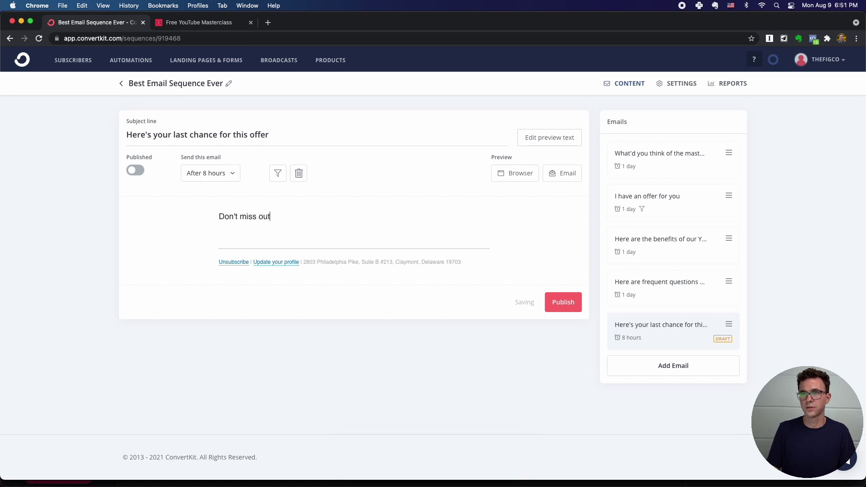
text(, offer )
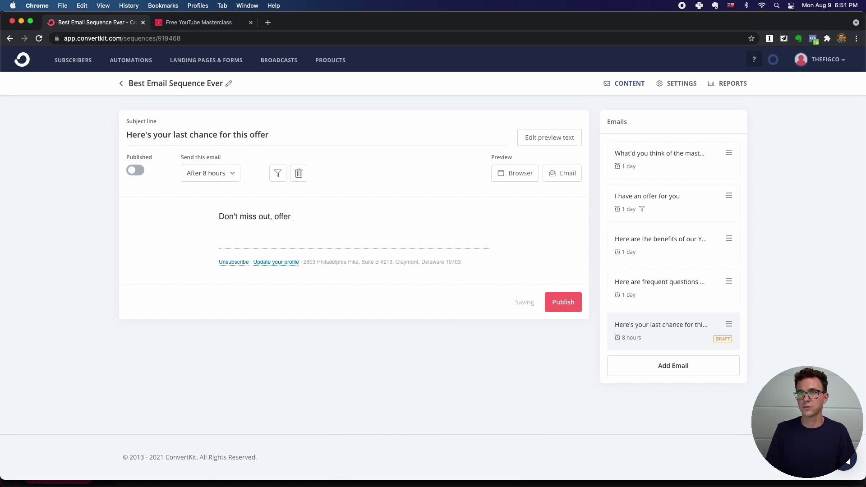
text(goes away at midnight)
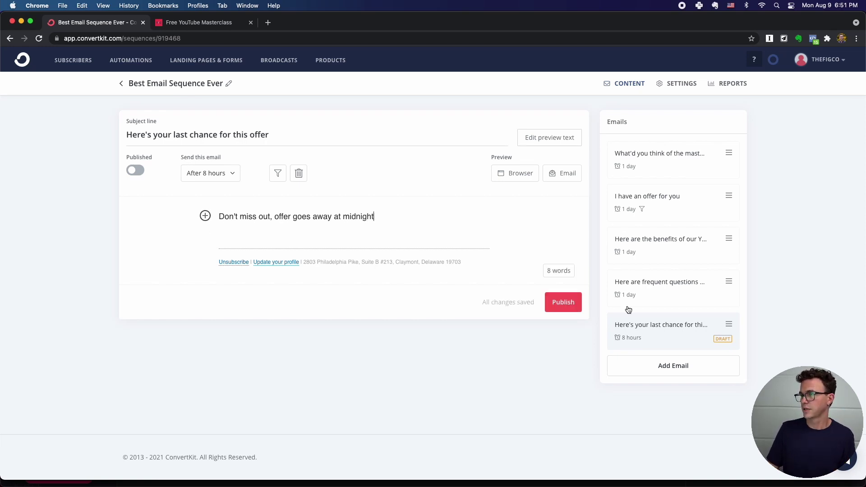
click(562, 302)
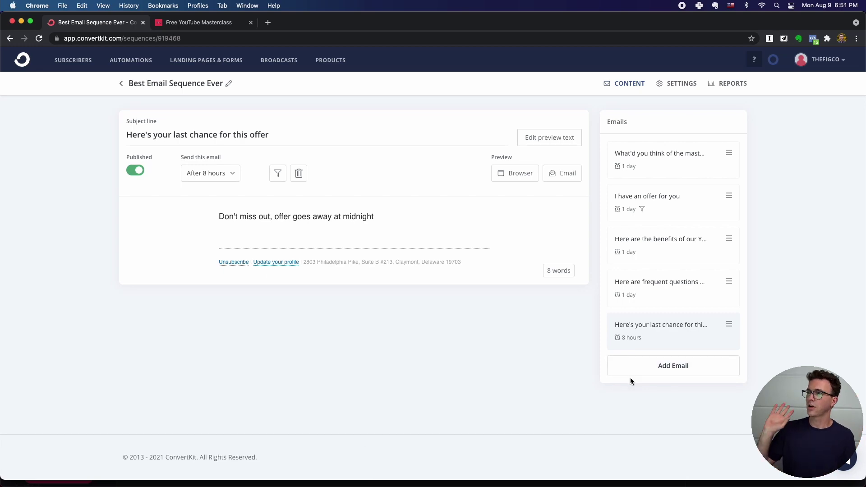
Step: In the sequence settings, switch the sending identity to the other sender
click(674, 87)
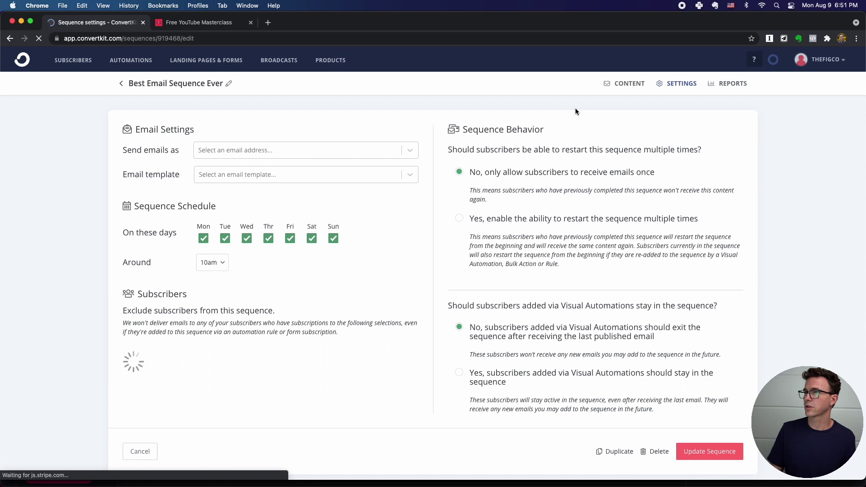
click(248, 154)
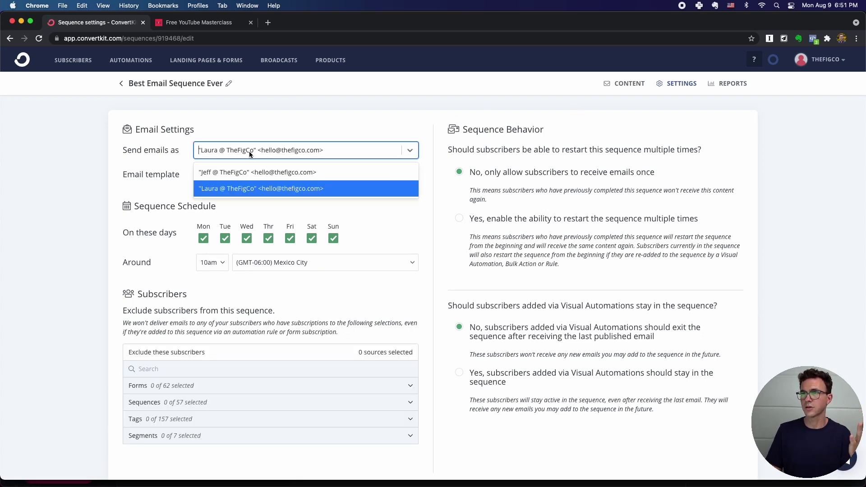
click(252, 172)
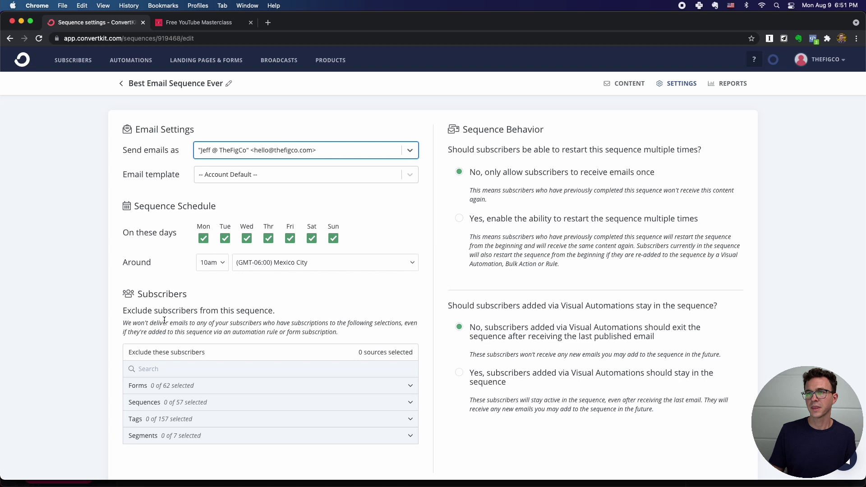
Step: Make Visual Automation subscribers exit after the last published email, then update the sequence
drag(153, 311, 325, 332)
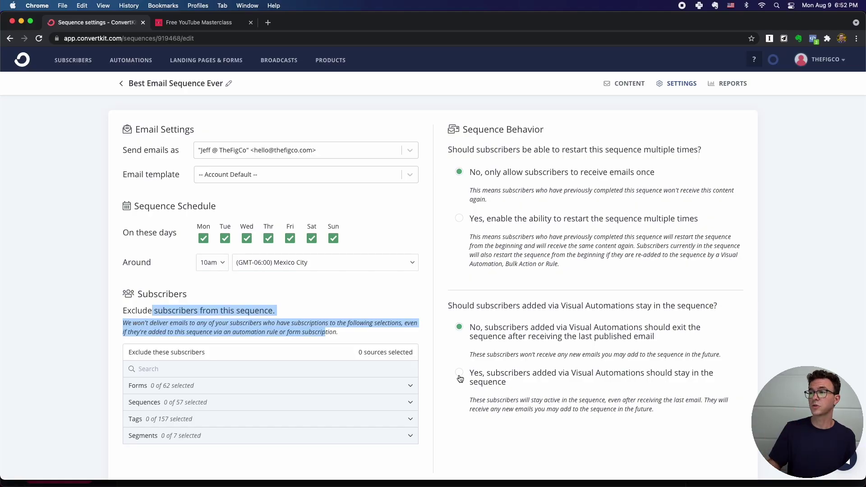
click(459, 376)
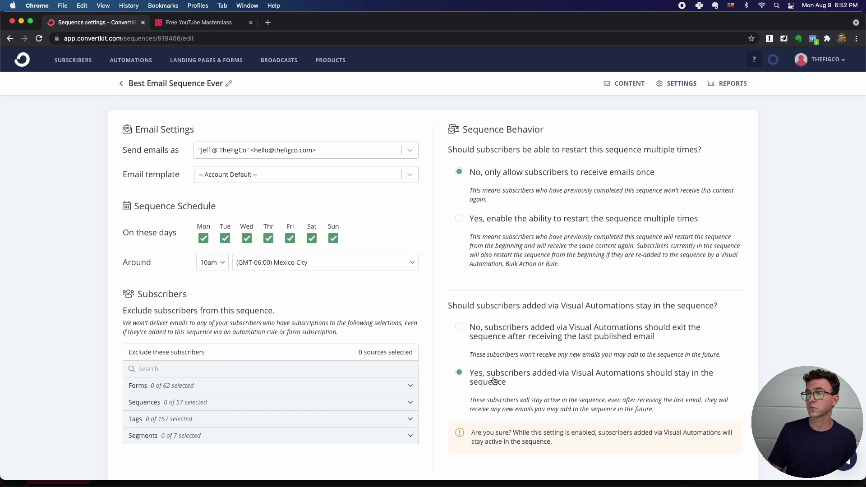
click(459, 327)
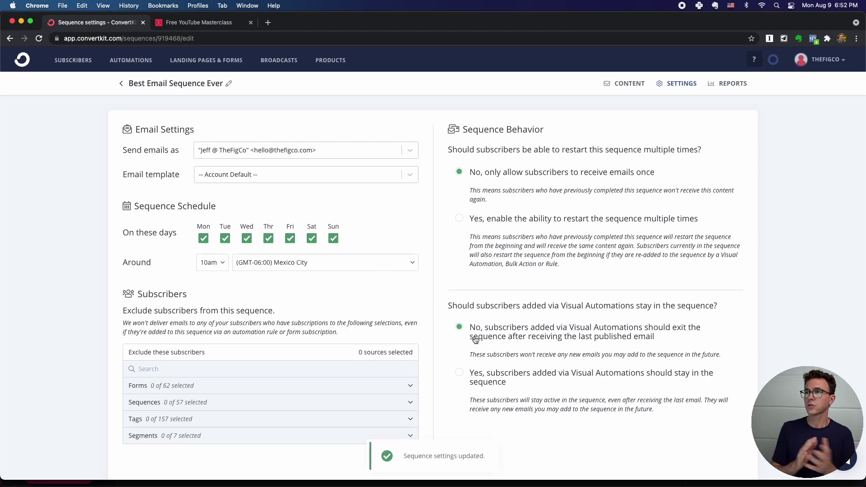
scroll(665, 360, down, 3)
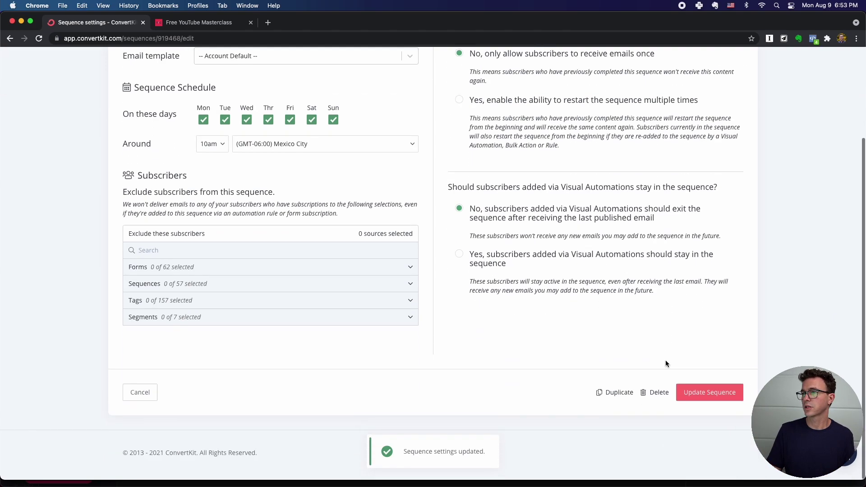
click(711, 402)
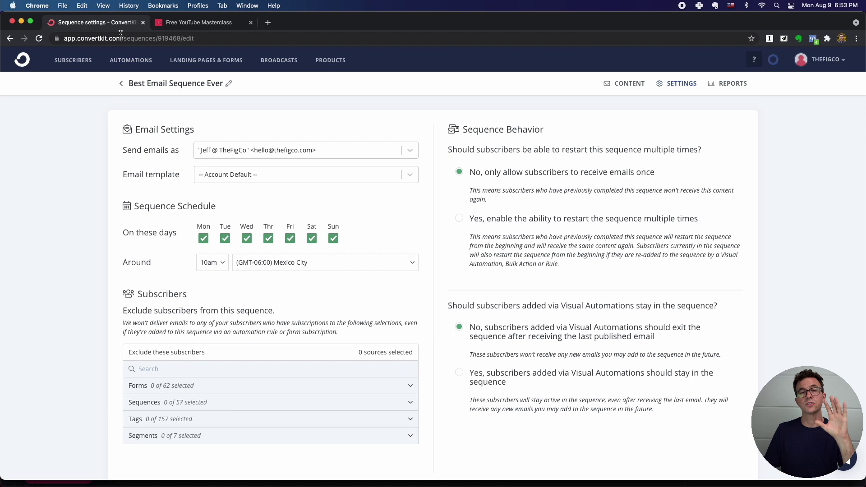
Step: Create a new visual automation from scratch, opening 'Visual Automation 46' at its trigger setup
click(129, 61)
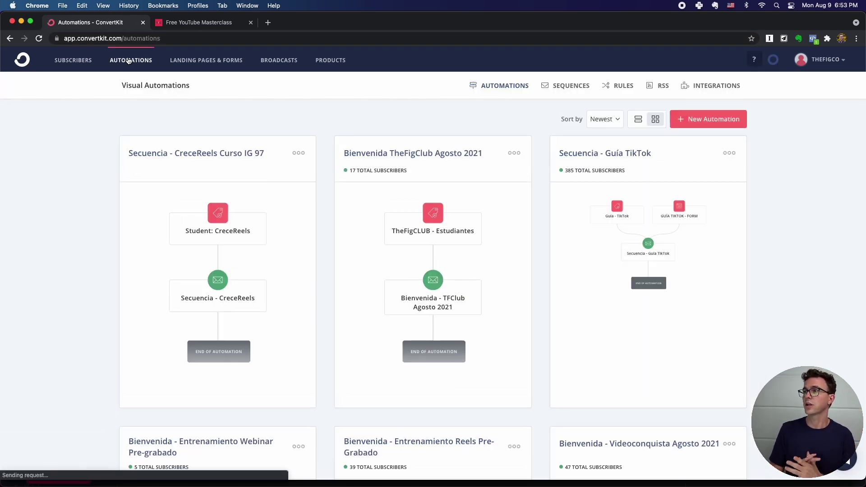
click(701, 121)
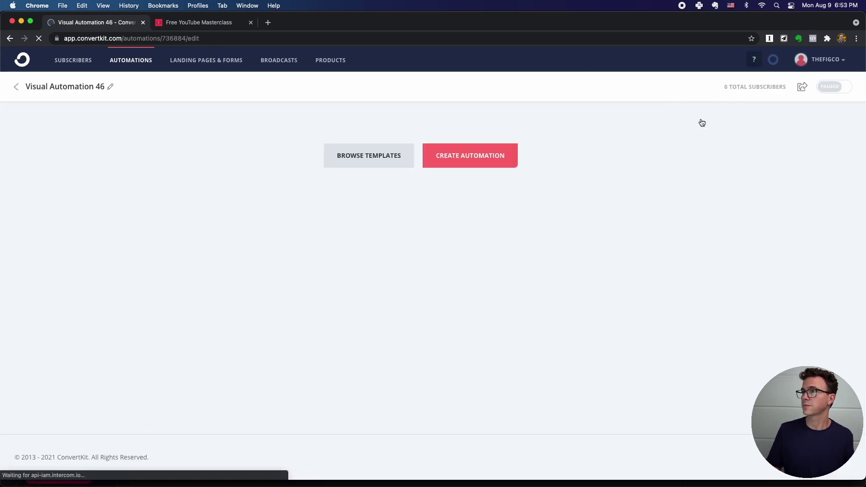
click(484, 155)
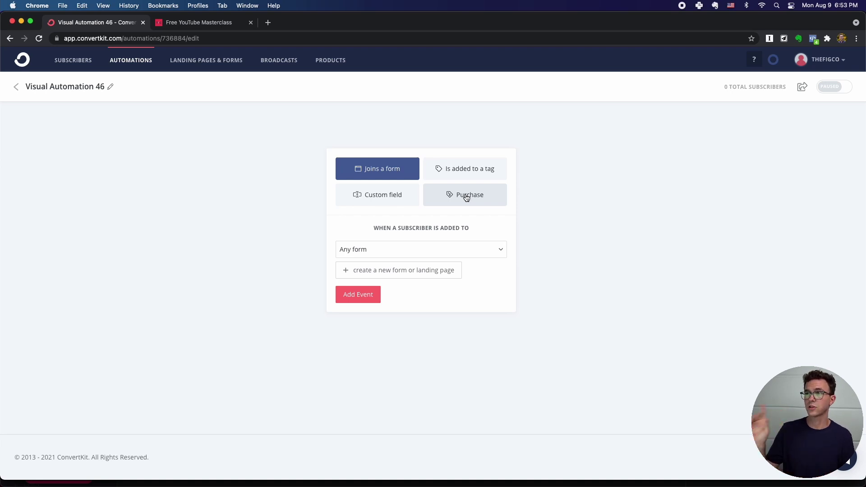
Step: Add an 'Is added to a tag' trigger using the YouTube Masterclass (ENGLISH) tag
click(480, 176)
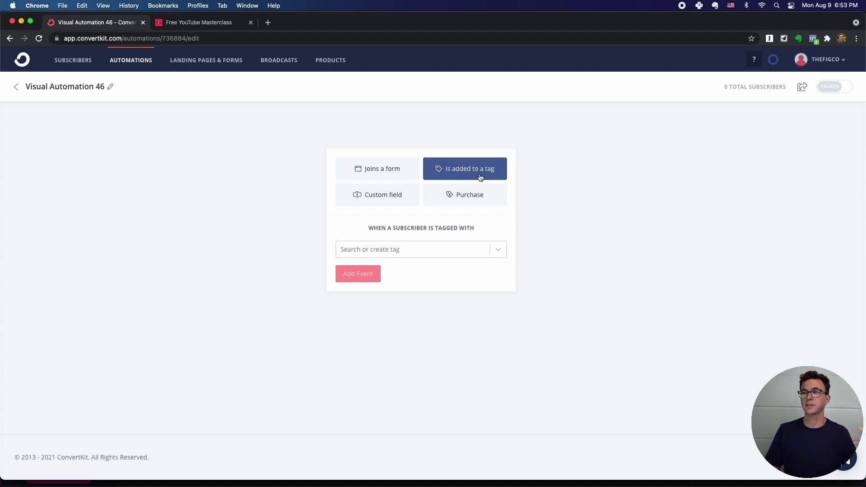
click(407, 251)
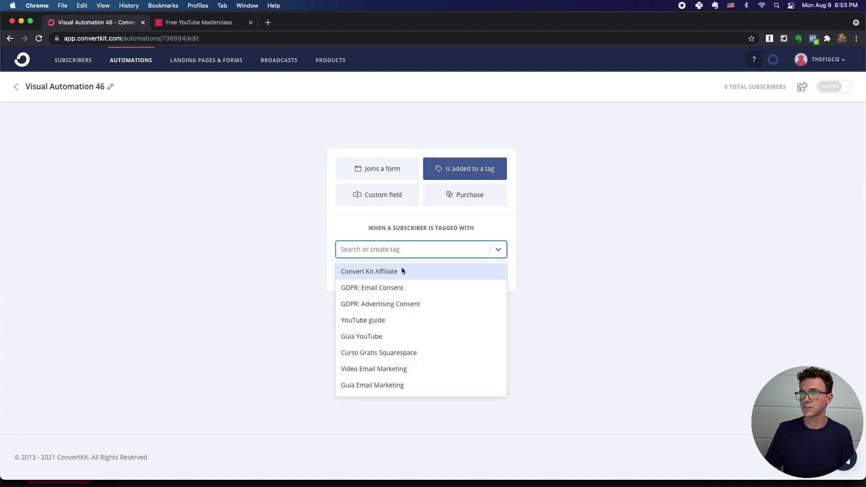
text(youtube master)
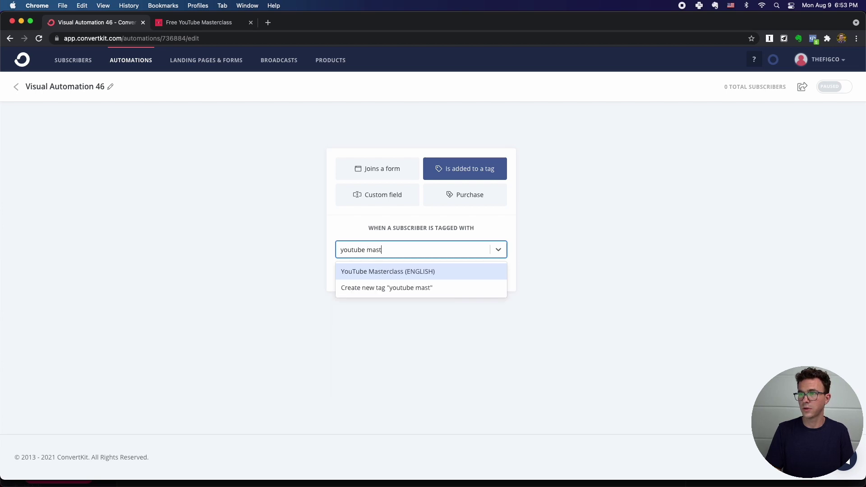
click(404, 272)
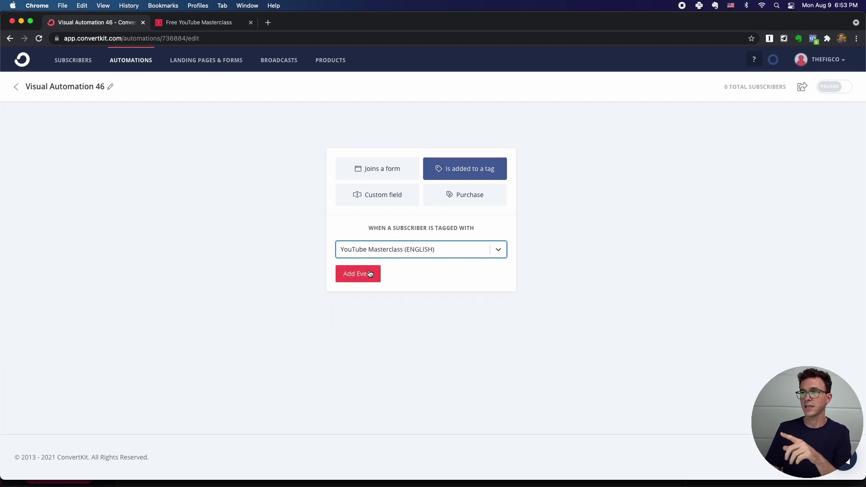
click(197, 24)
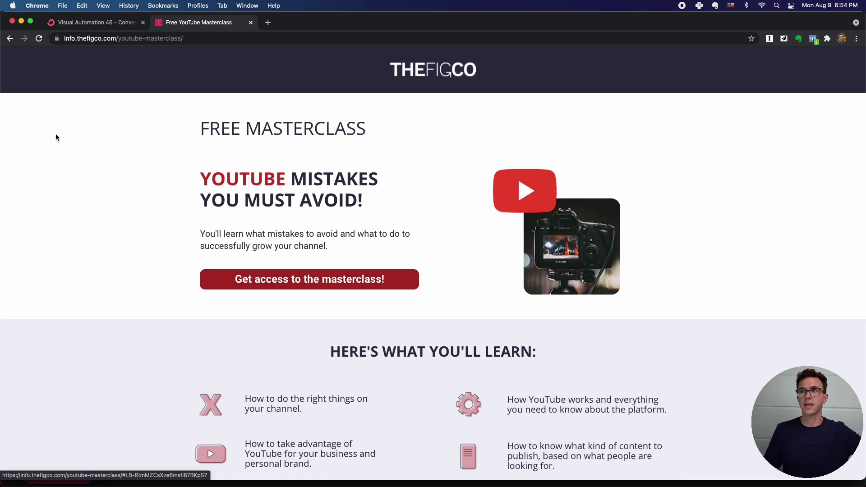
click(94, 28)
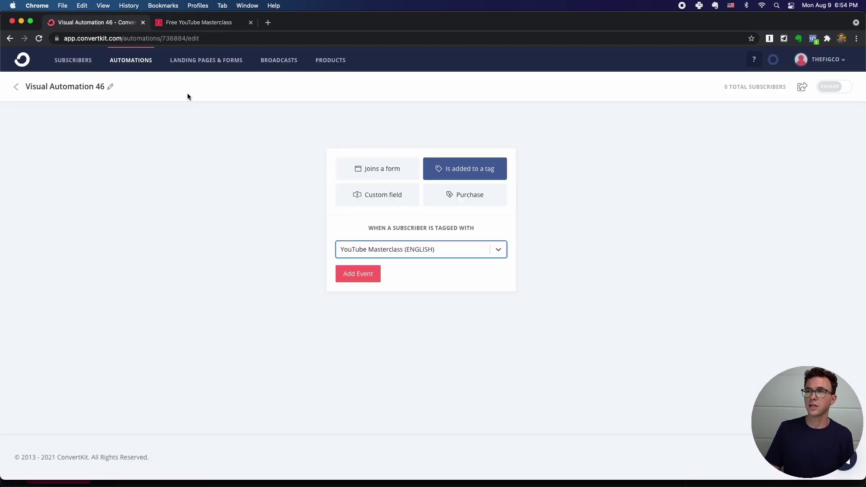
click(364, 275)
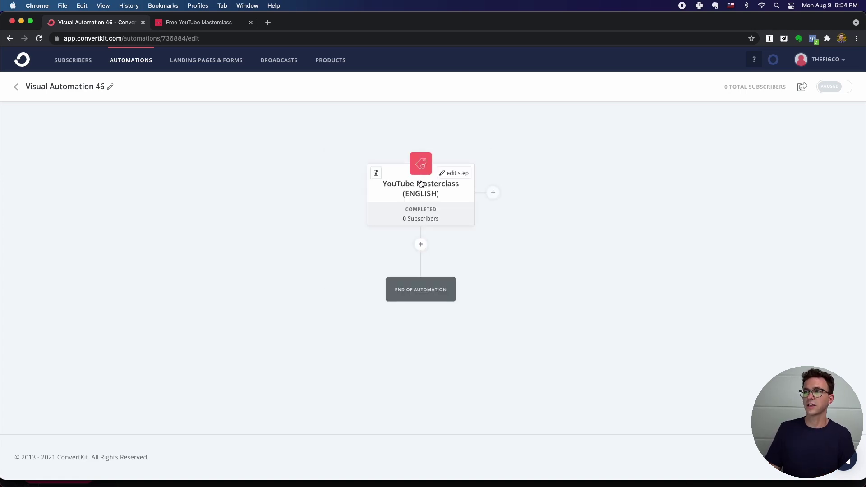
Step: Add an email sequence action after the trigger that uses 'Best Email Sequence Ever'
click(422, 245)
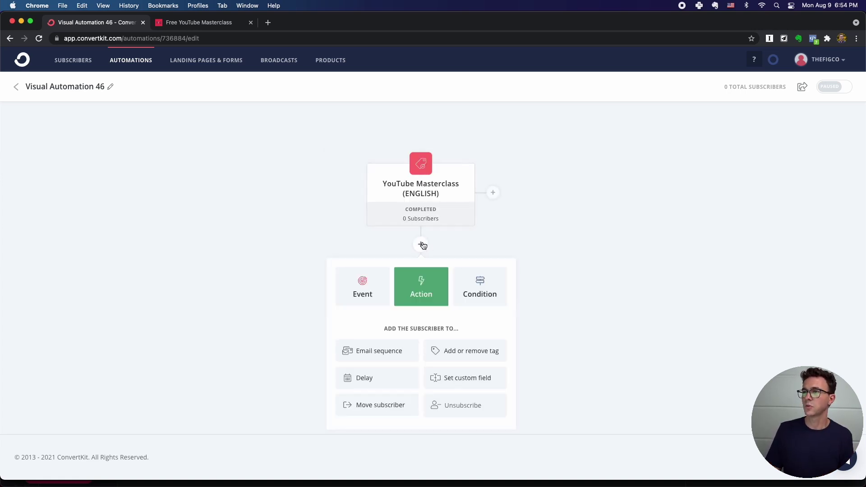
click(363, 355)
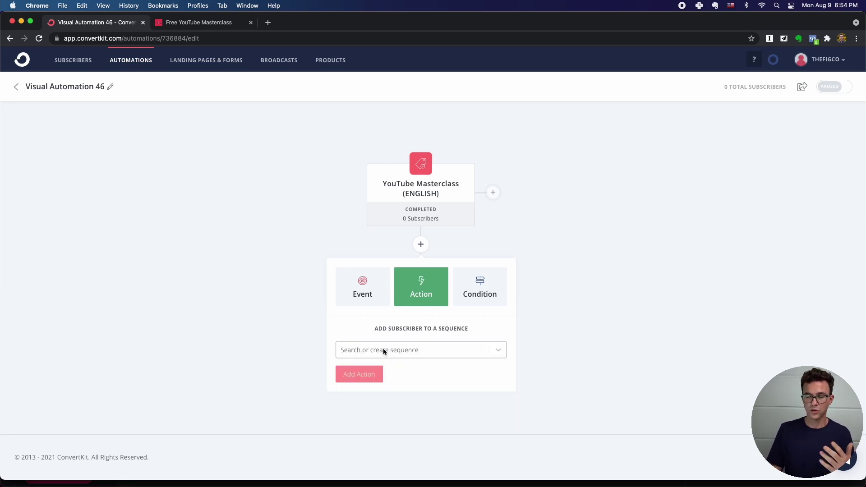
click(383, 351)
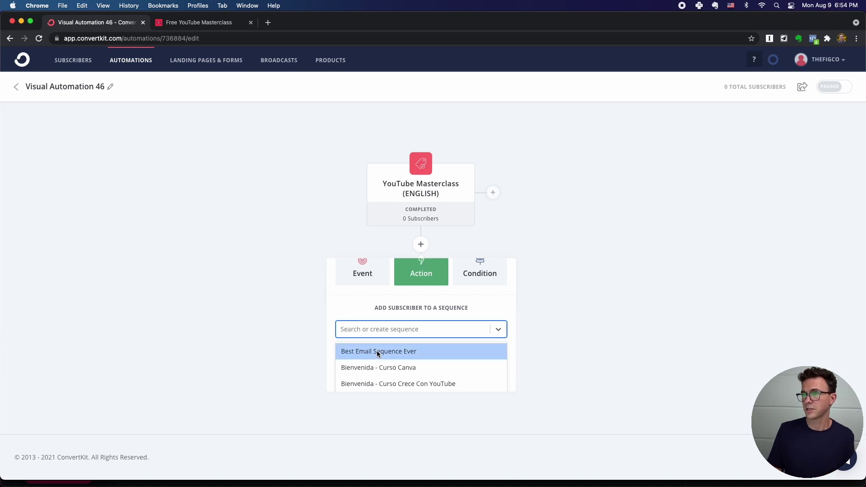
click(377, 352)
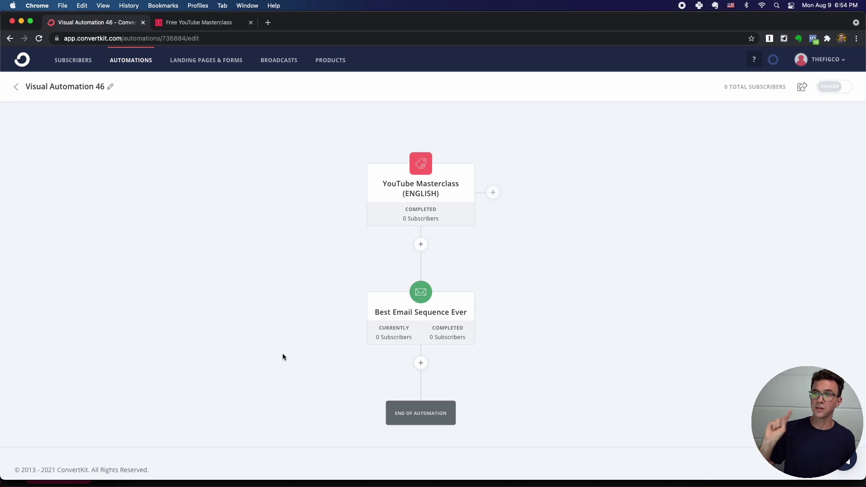
click(420, 364)
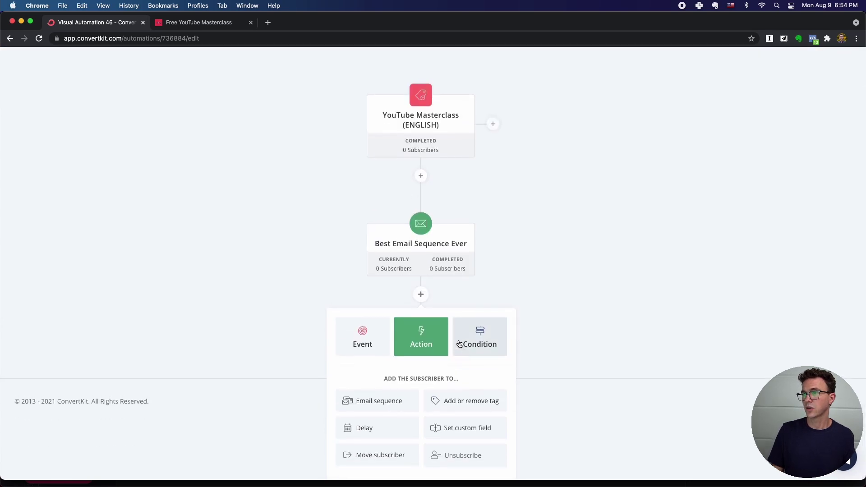
click(464, 345)
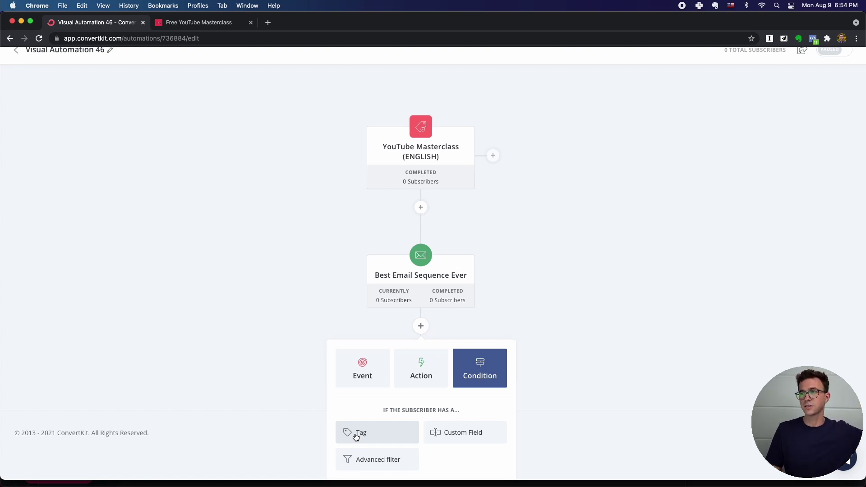
click(374, 462)
scroll(344, 408, down, 3)
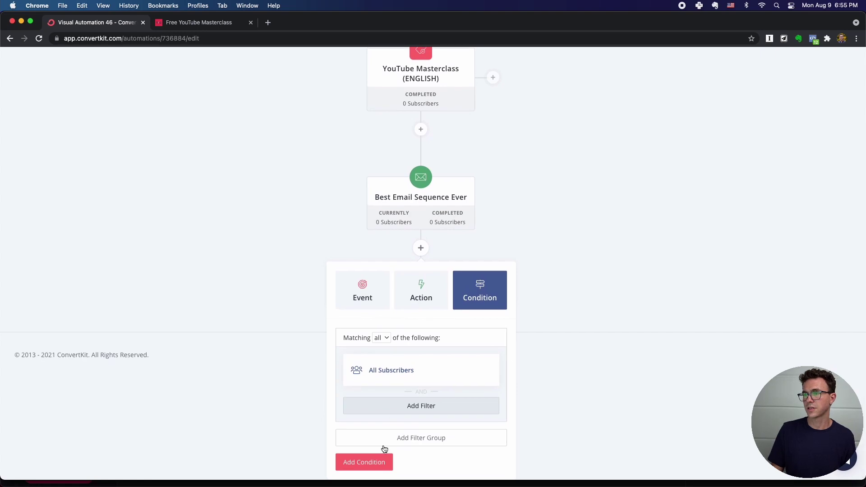
click(563, 276)
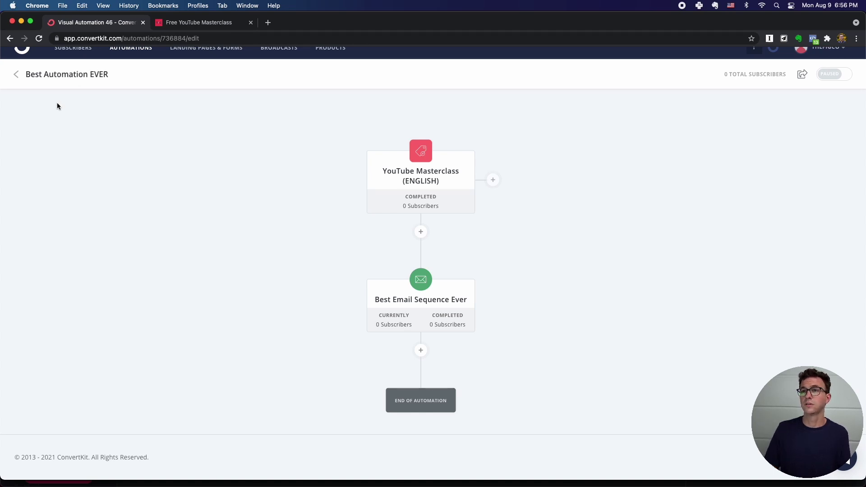
Step: Go back from the automation to the Visual Automations list
click(16, 79)
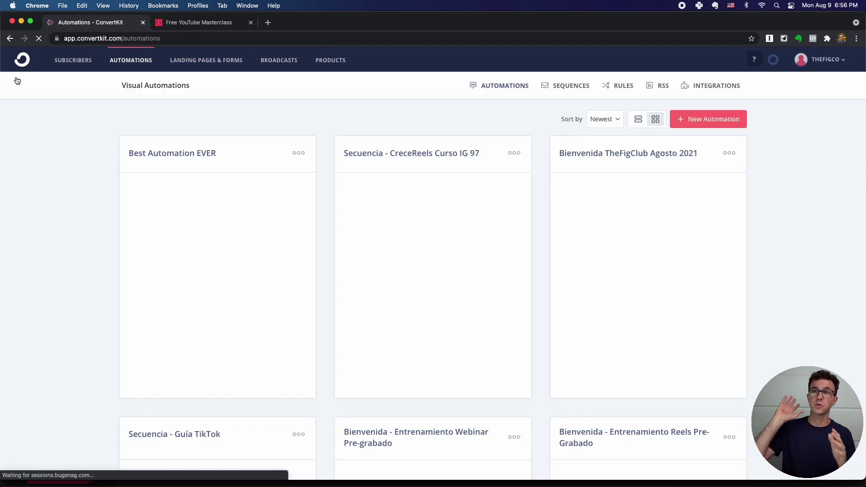